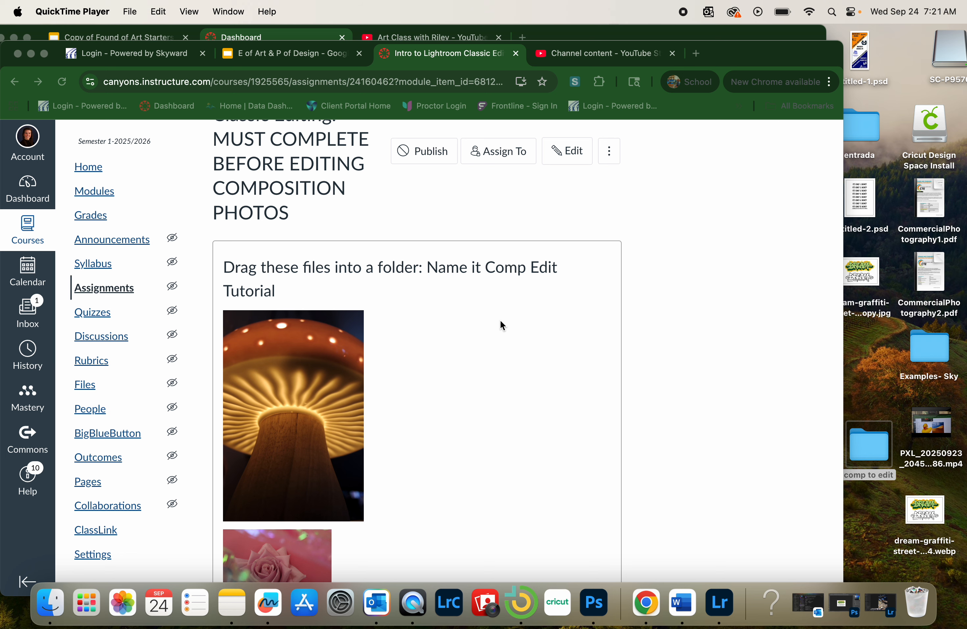
# Step: Review the sample photos on the assignment page, switch to Lightroom and import all three photos from the desktop folder "comp to edit"
pyautogui.scroll(-1, 499, 326)
pyautogui.scroll(-2, 674, 381)
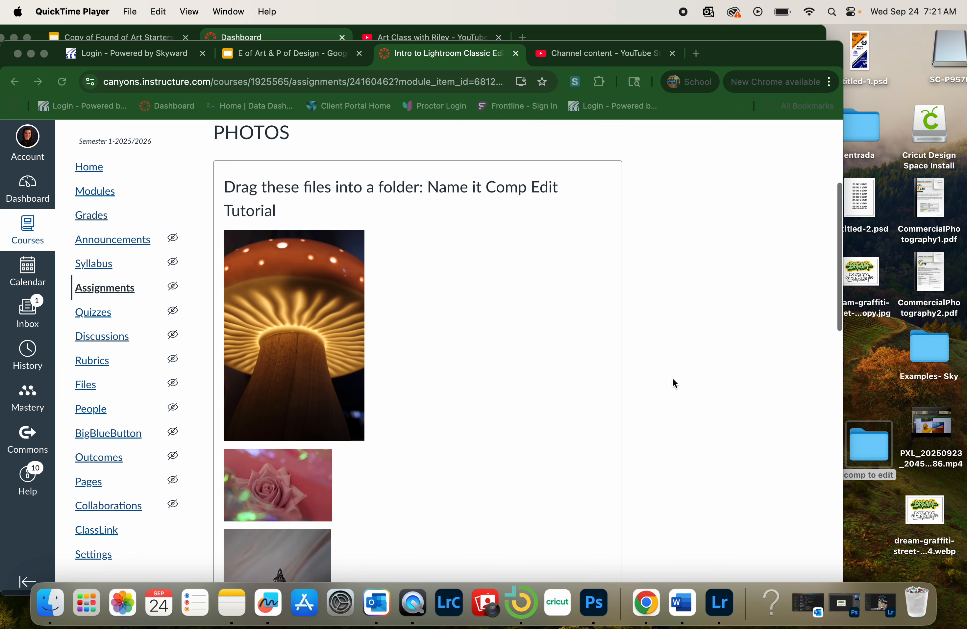
pyautogui.scroll(-3, 298, 321)
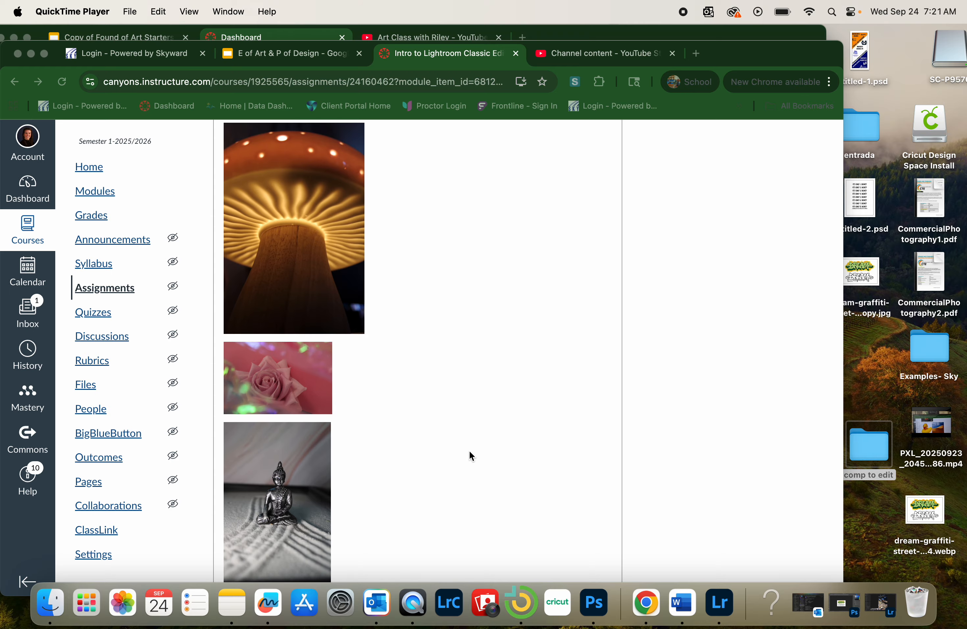
pyautogui.click(718, 603)
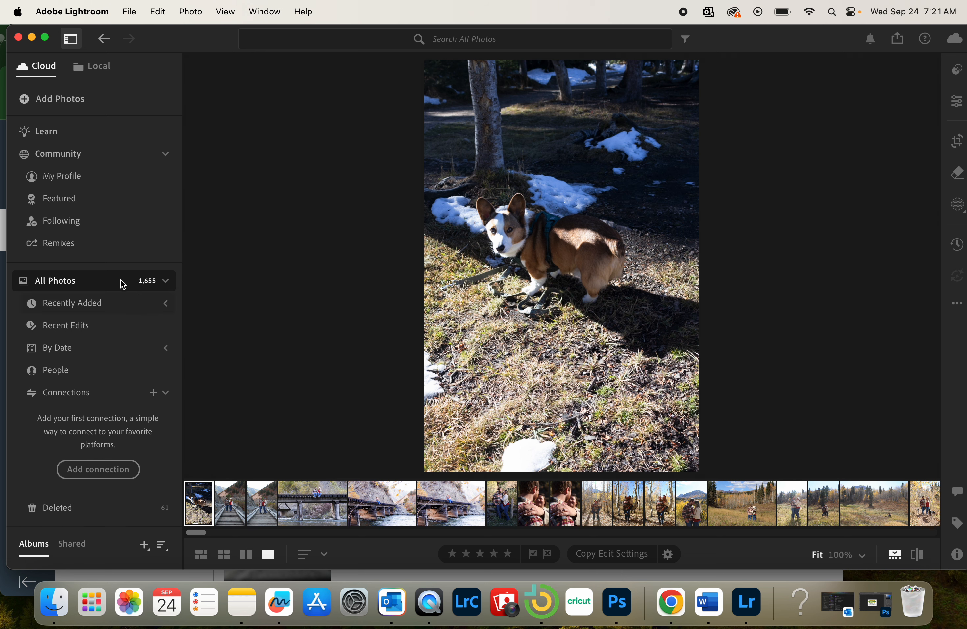
pyautogui.click(58, 102)
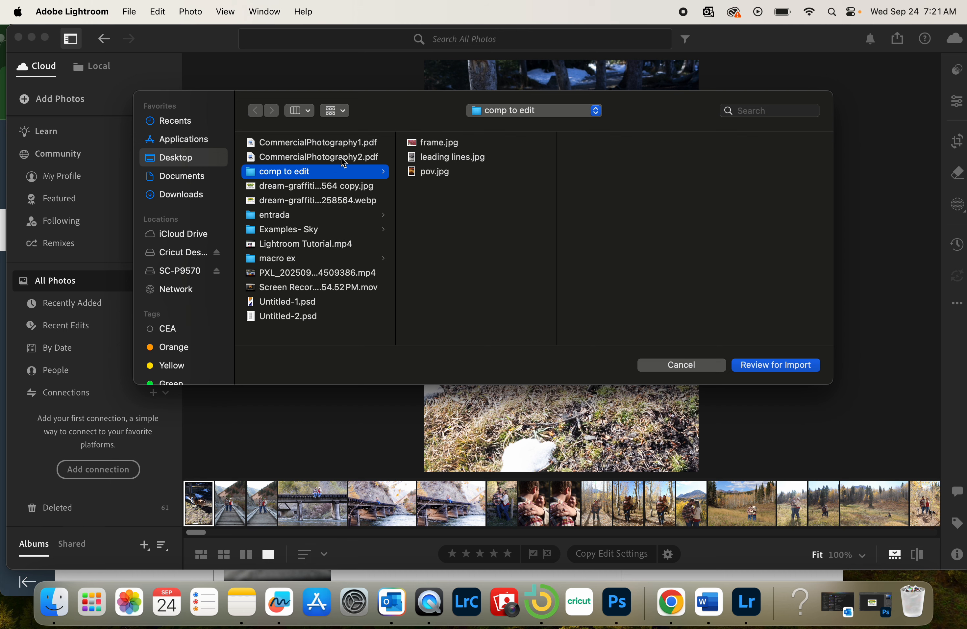
pyautogui.click(795, 367)
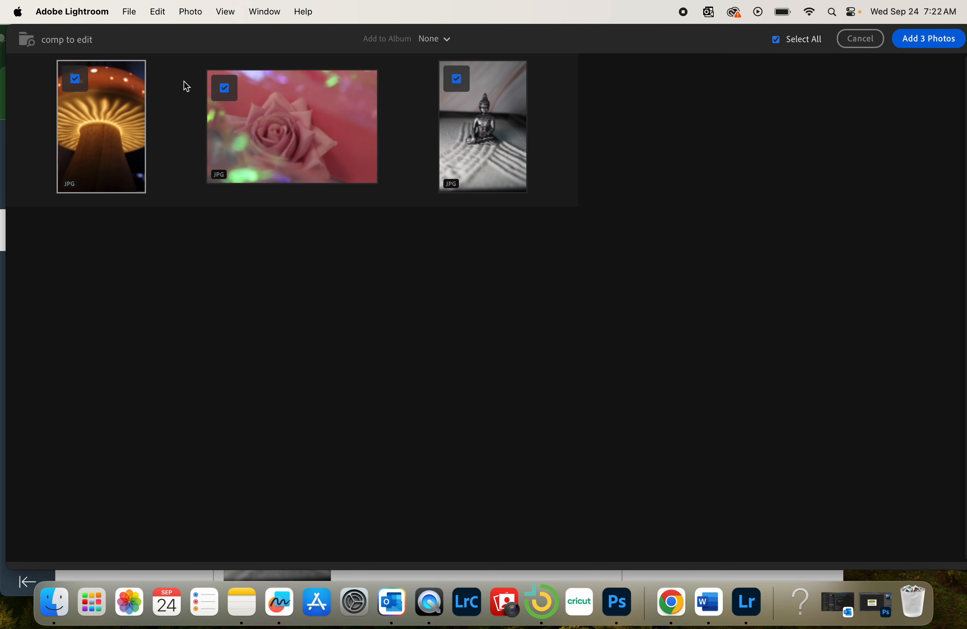
pyautogui.click(934, 39)
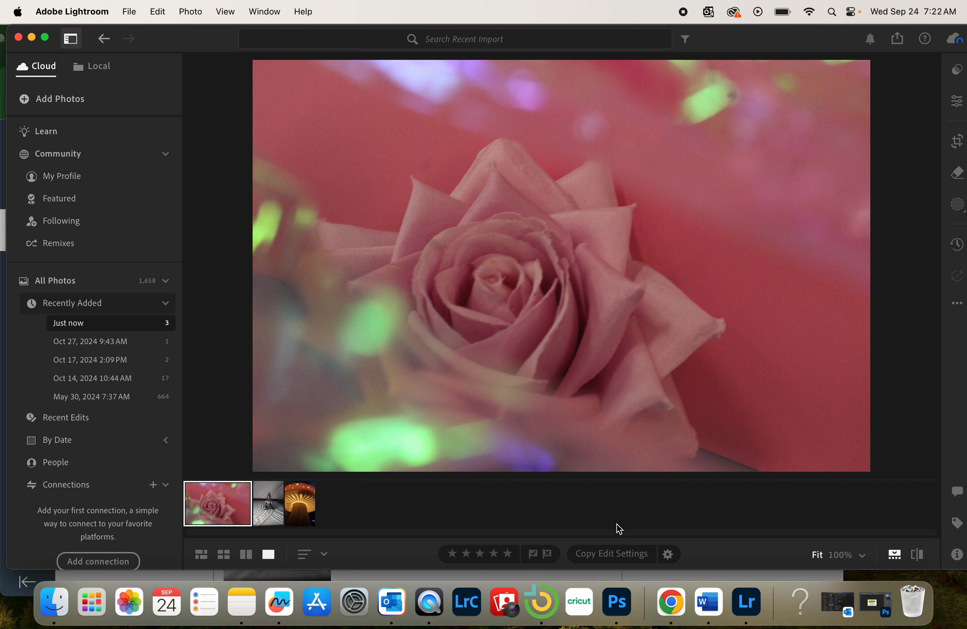
# Step: Show the whole photo library, then return to the most recent import
pyautogui.moveTo(758, 38)
pyautogui.mouseDown()
pyautogui.moveTo(742, 38)
pyautogui.moveTo(759, 29)
pyautogui.moveTo(750, 29)
pyautogui.mouseUp()
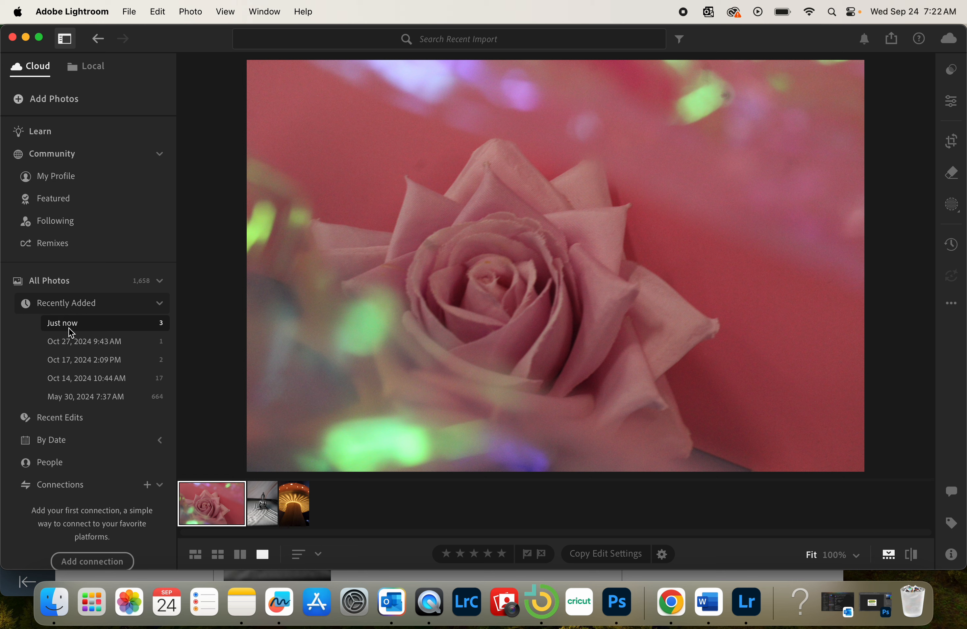
pyautogui.click(52, 285)
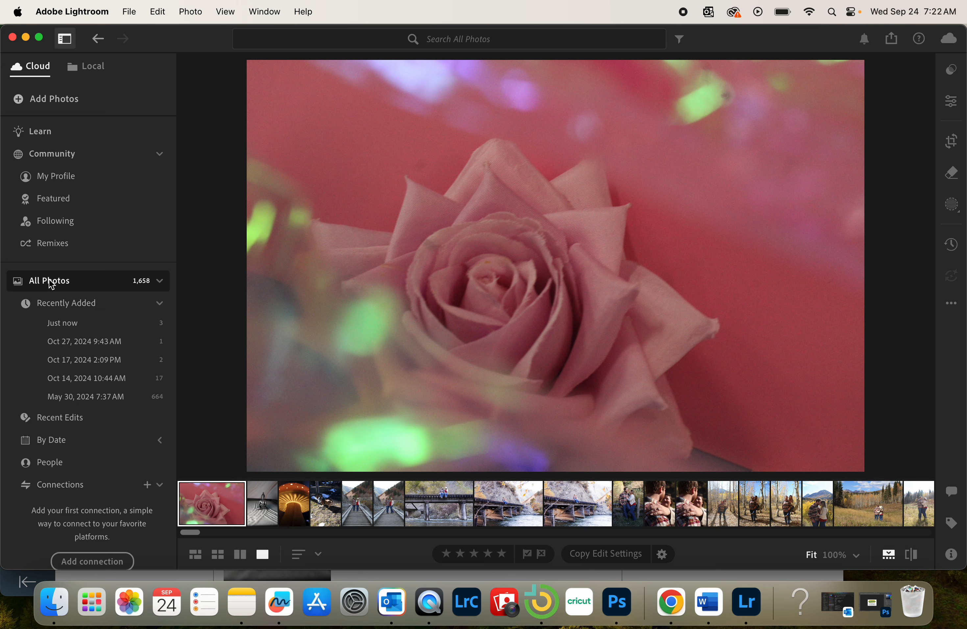
pyautogui.click(73, 321)
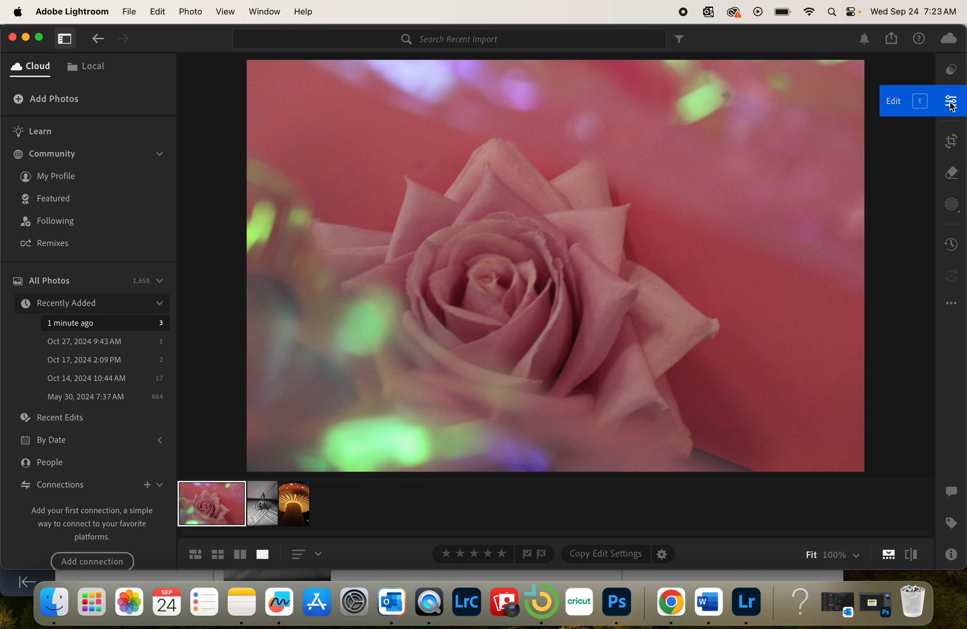
# Step: Open the rose photo for editing, collapse the Color, Effects and Detail adjustments, and set Contrast to +34
pyautogui.click(952, 102)
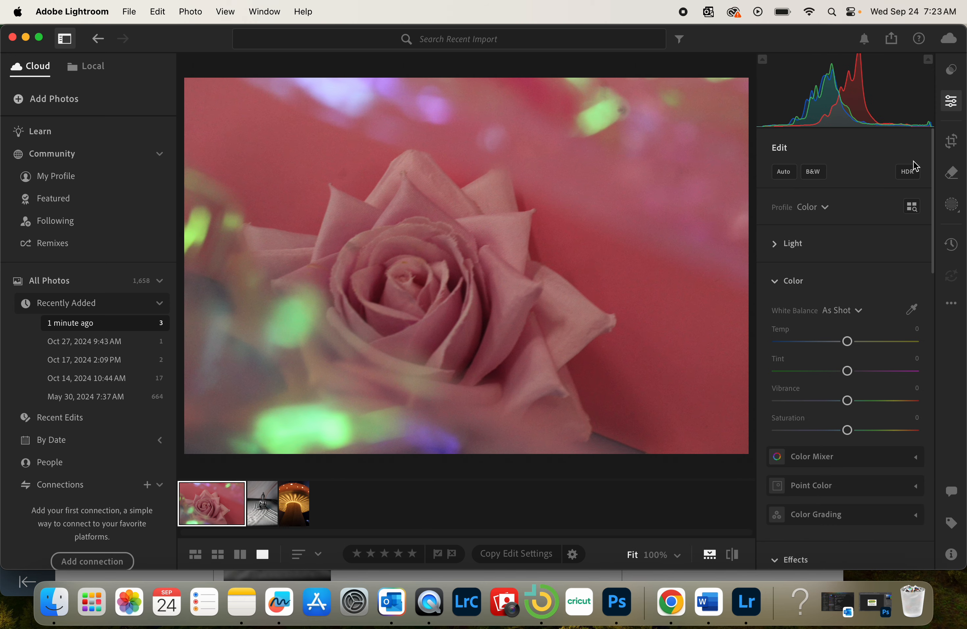
pyautogui.click(777, 280)
pyautogui.click(772, 318)
pyautogui.click(773, 357)
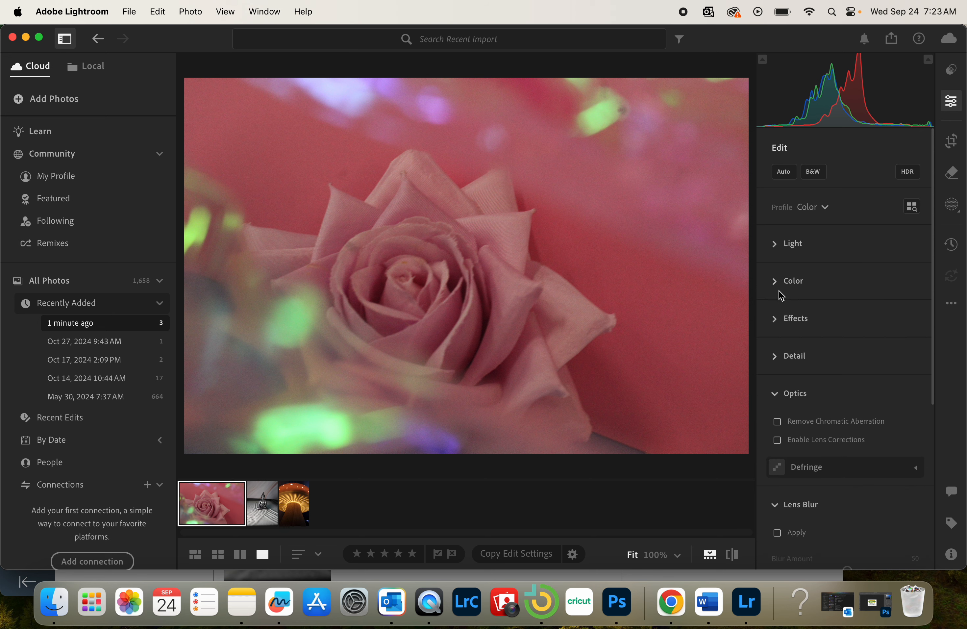
pyautogui.click(772, 244)
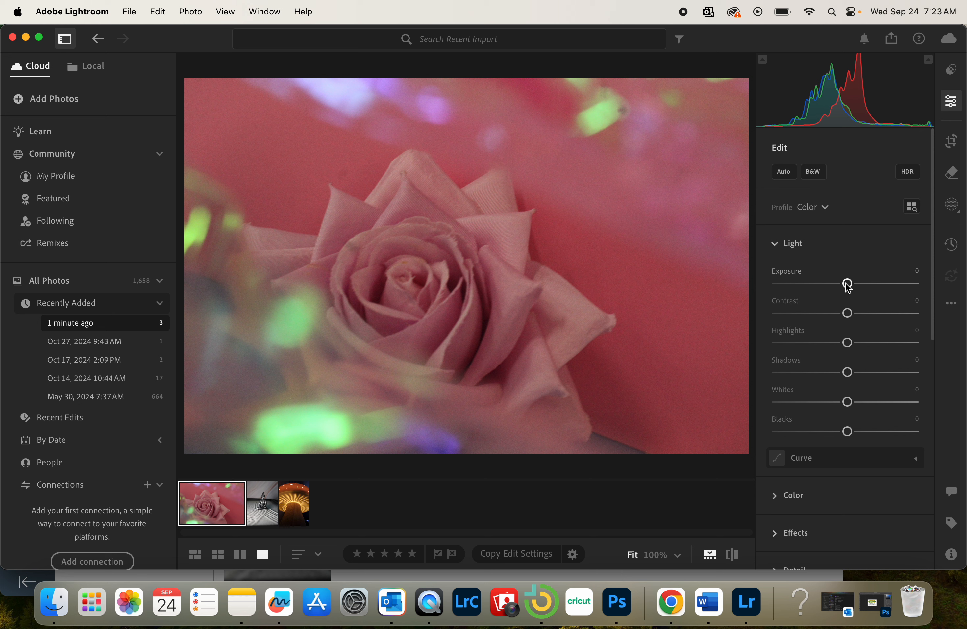
pyautogui.click(848, 314)
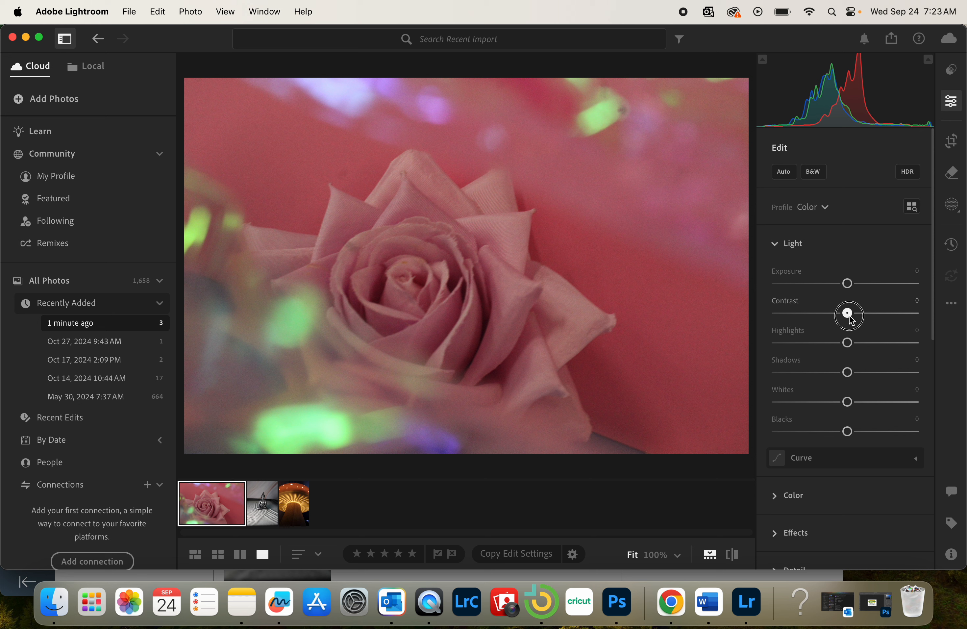
pyautogui.moveTo(849, 316); pyautogui.dragTo(874, 319)
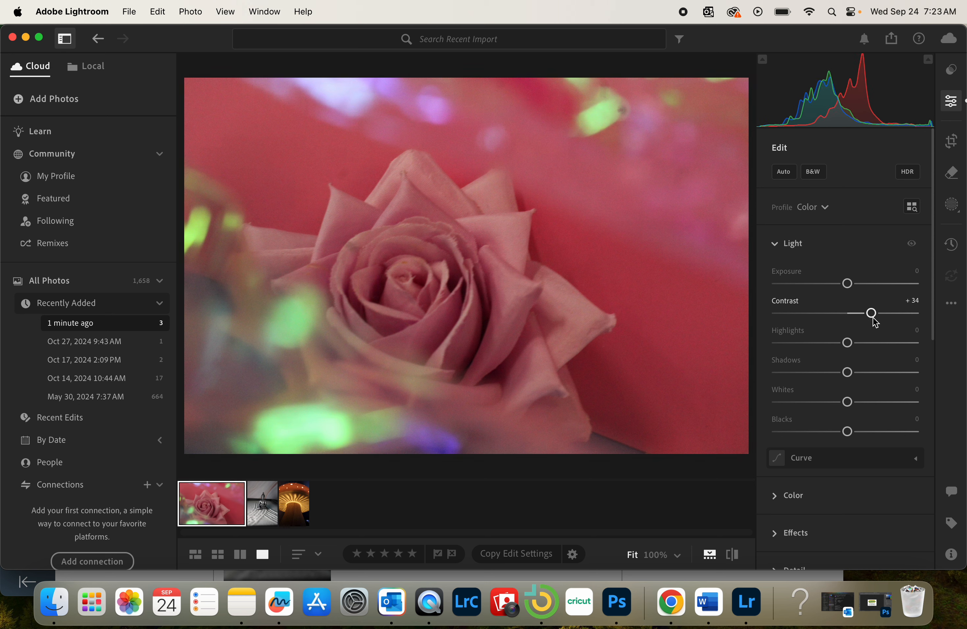
# Step: Expand the Effects adjustments and set the rose photo's Texture to +34
pyautogui.scroll(-3, 873, 323)
pyautogui.scroll(-10, 869, 322)
pyautogui.click(774, 324)
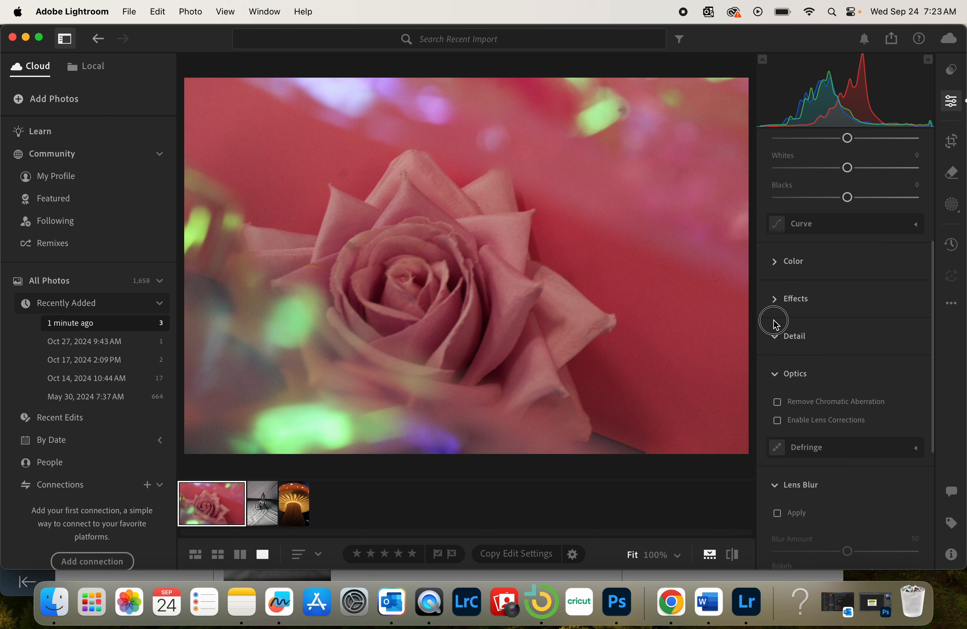
pyautogui.click(773, 315)
pyautogui.click(770, 282)
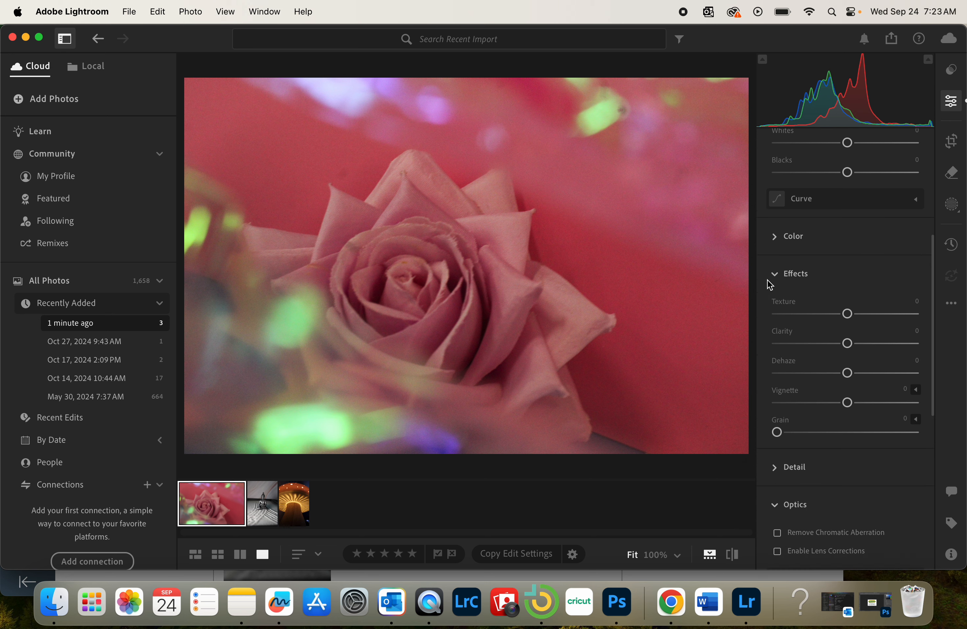
pyautogui.moveTo(847, 314); pyautogui.dragTo(870, 323)
# Step: Apply Lens Blur to the rose photo with a blur amount of 73
pyautogui.scroll(-5, 911, 439)
pyautogui.scroll(-5, 913, 443)
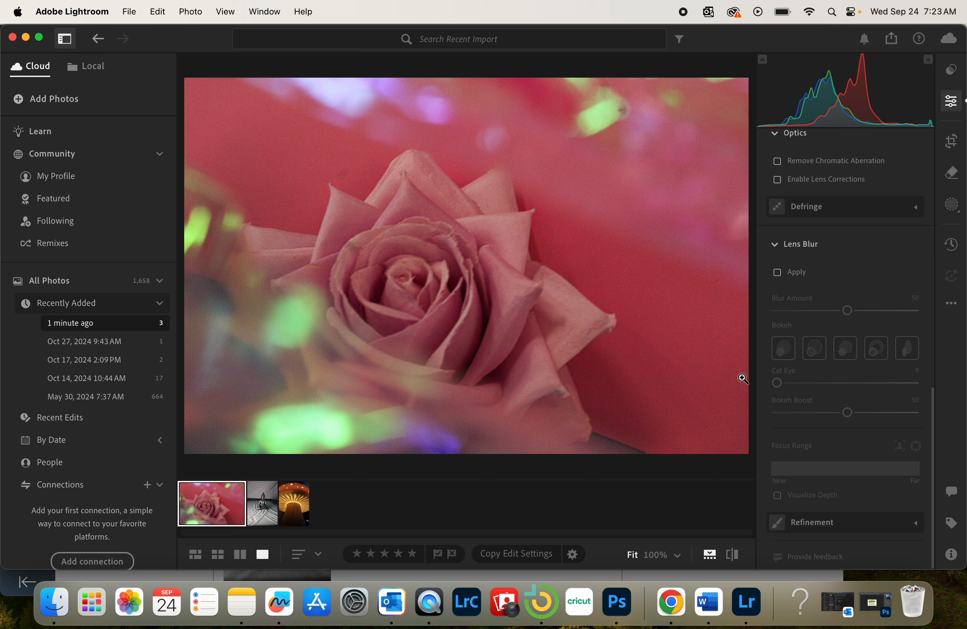
pyautogui.click(777, 272)
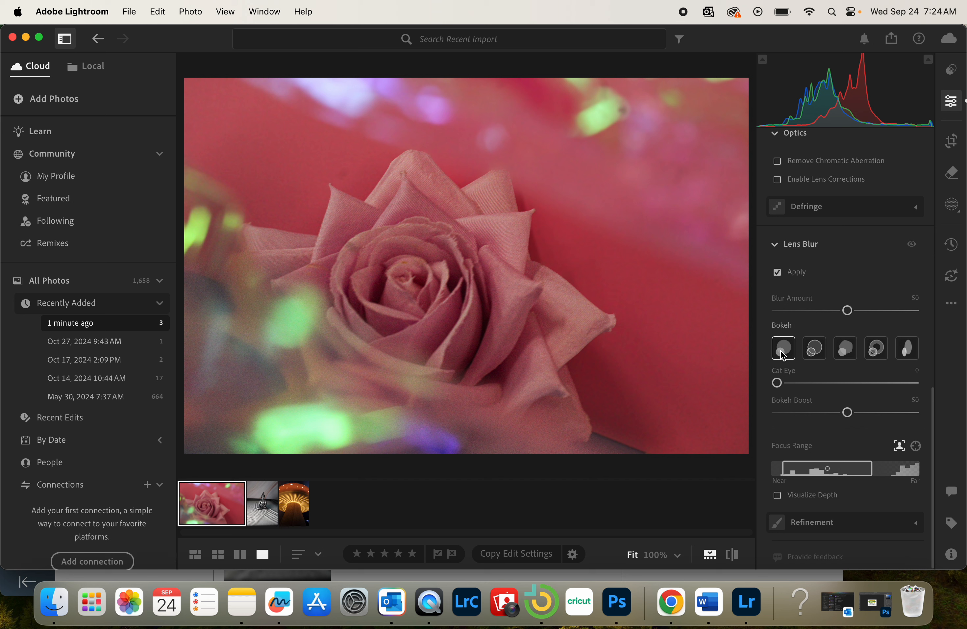
pyautogui.moveTo(848, 311); pyautogui.dragTo(879, 314)
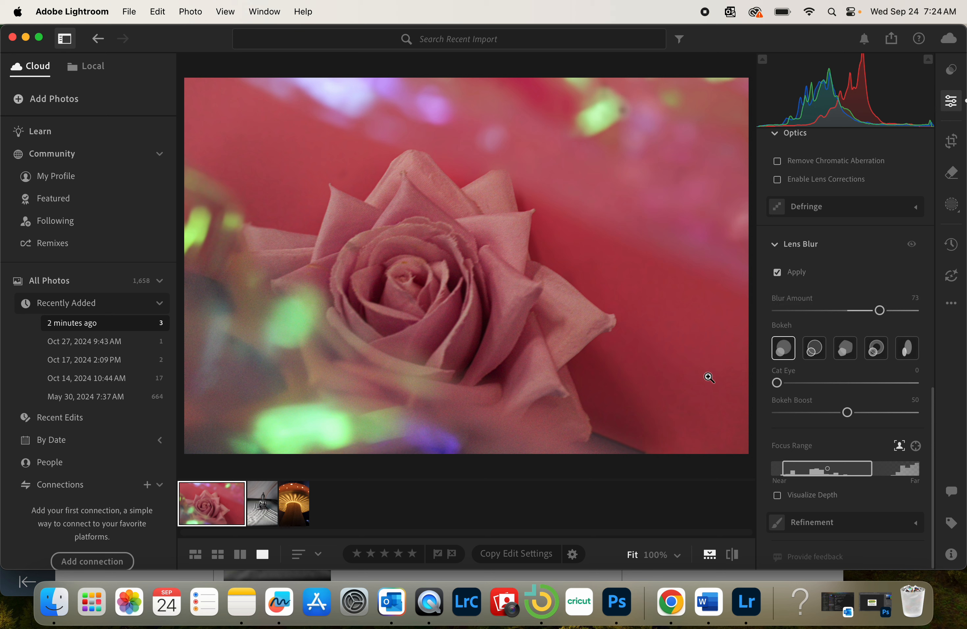
# Step: Collapse the Light, Effects, Optics and Lens Blur adjustment sections
pyautogui.scroll(6, 883, 374)
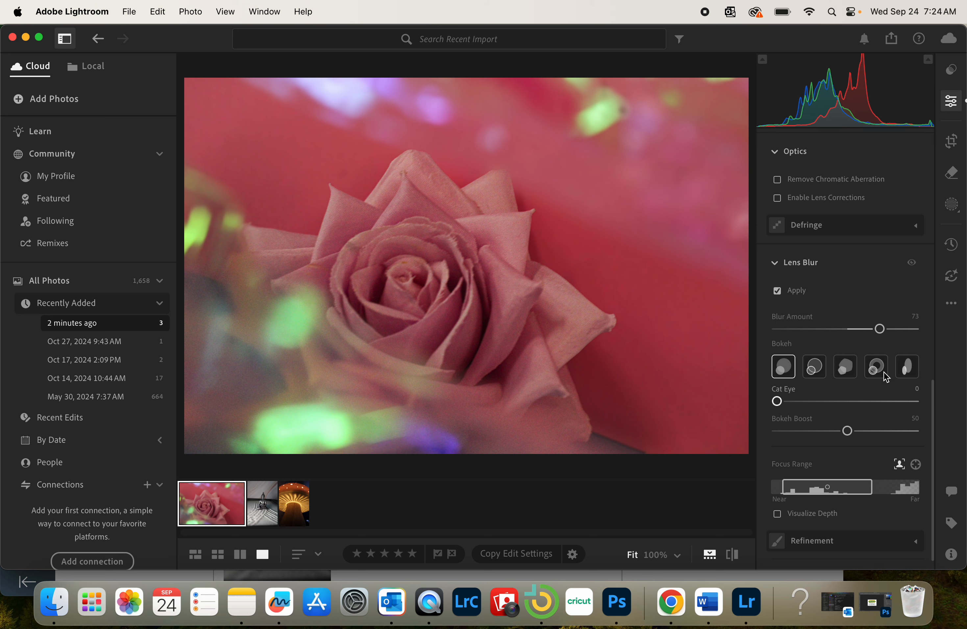
pyautogui.scroll(9, 886, 376)
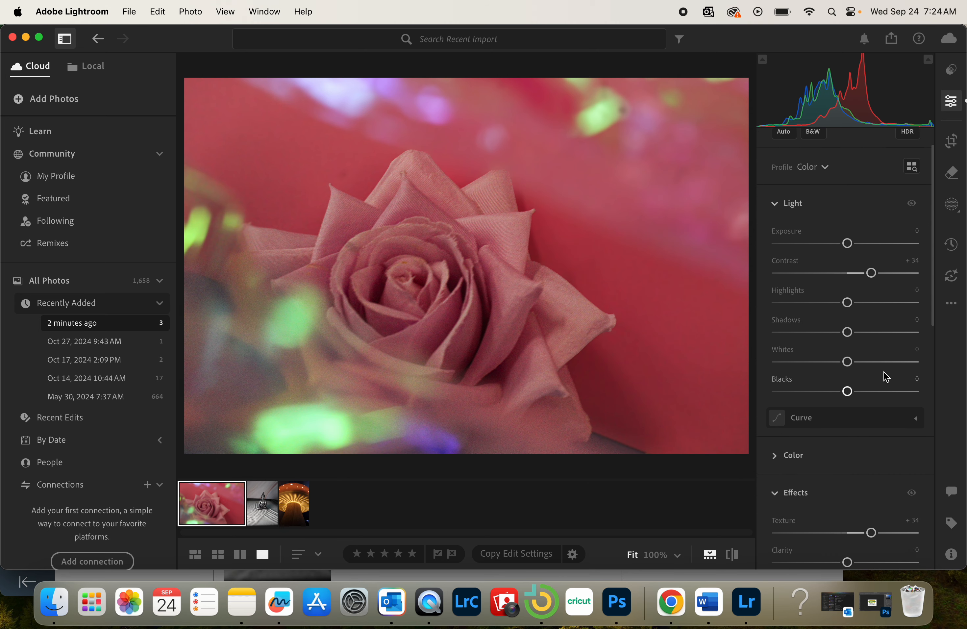
pyautogui.scroll(1, 884, 379)
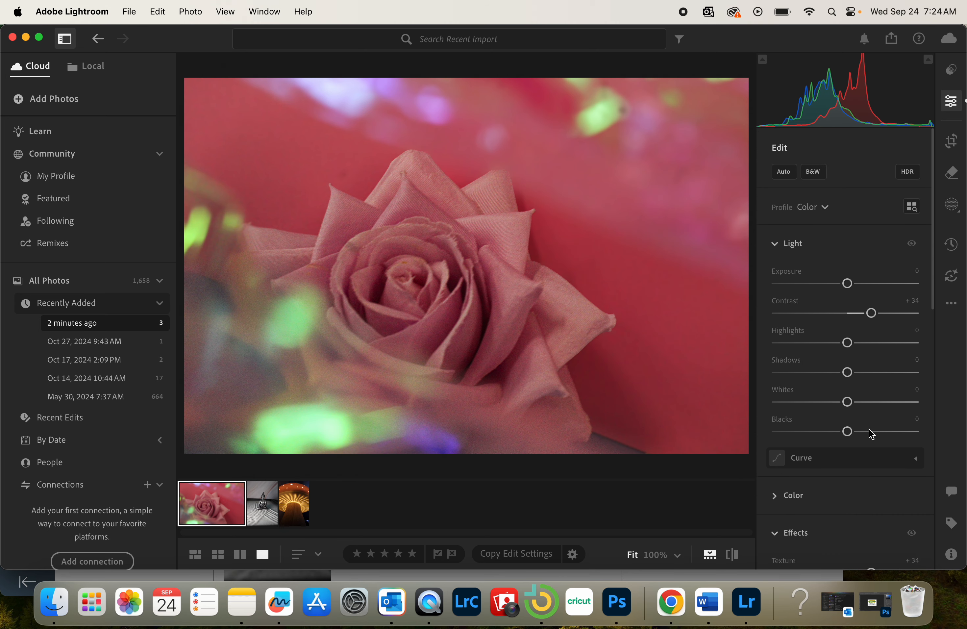
pyautogui.click(773, 243)
pyautogui.click(774, 319)
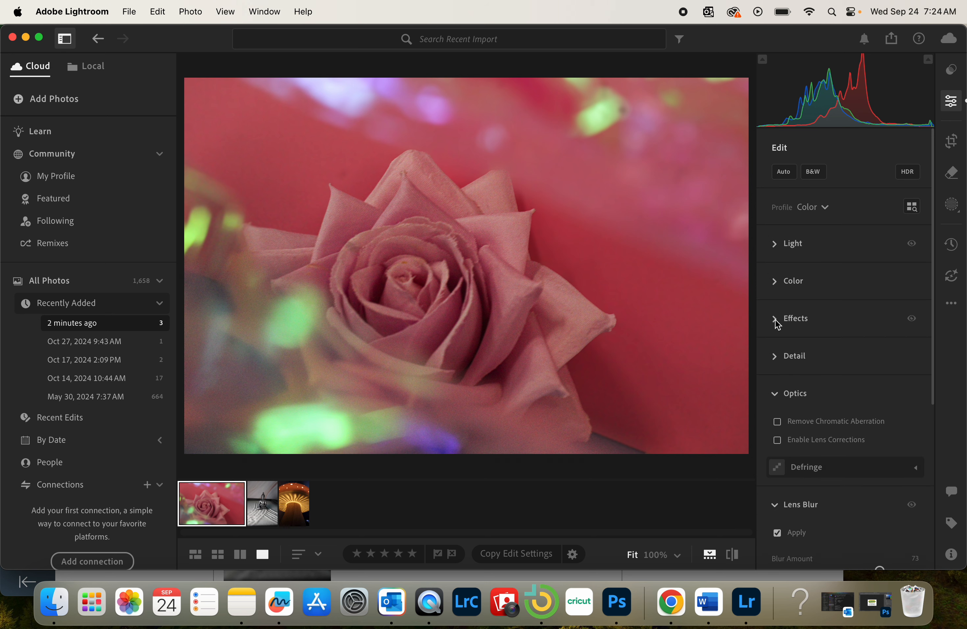
pyautogui.click(773, 394)
pyautogui.click(779, 431)
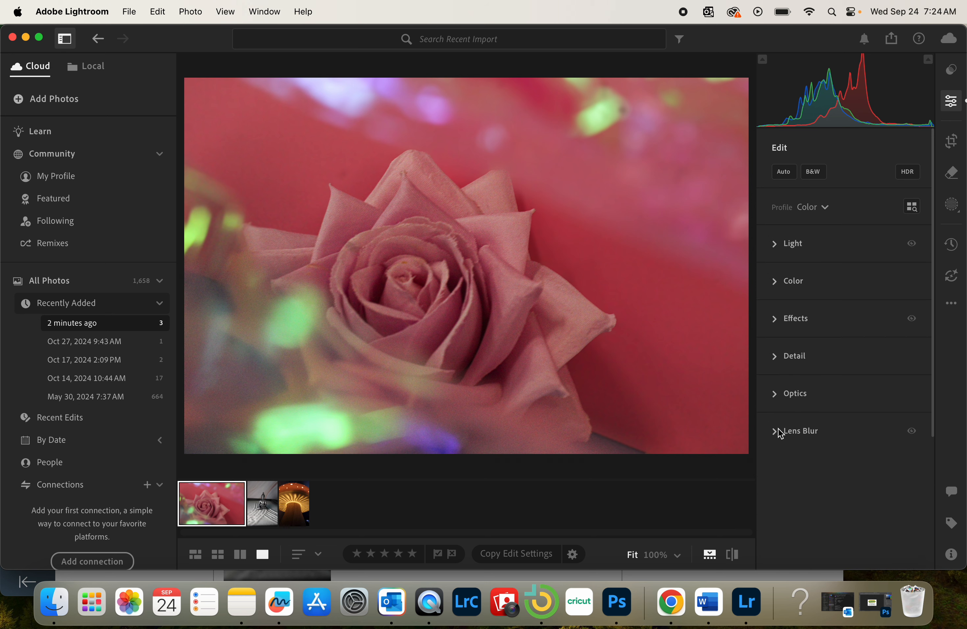
# Step: Apply the dark magenta recommended preset to the rose photo at an amount of 113, then close the presets and edit controls
pyautogui.click(954, 74)
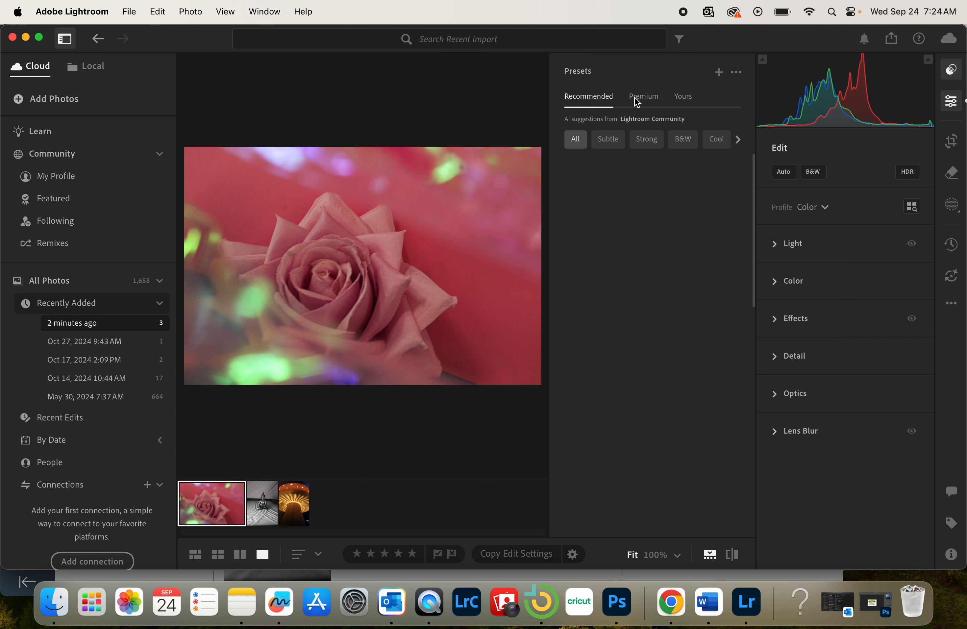
pyautogui.click(576, 139)
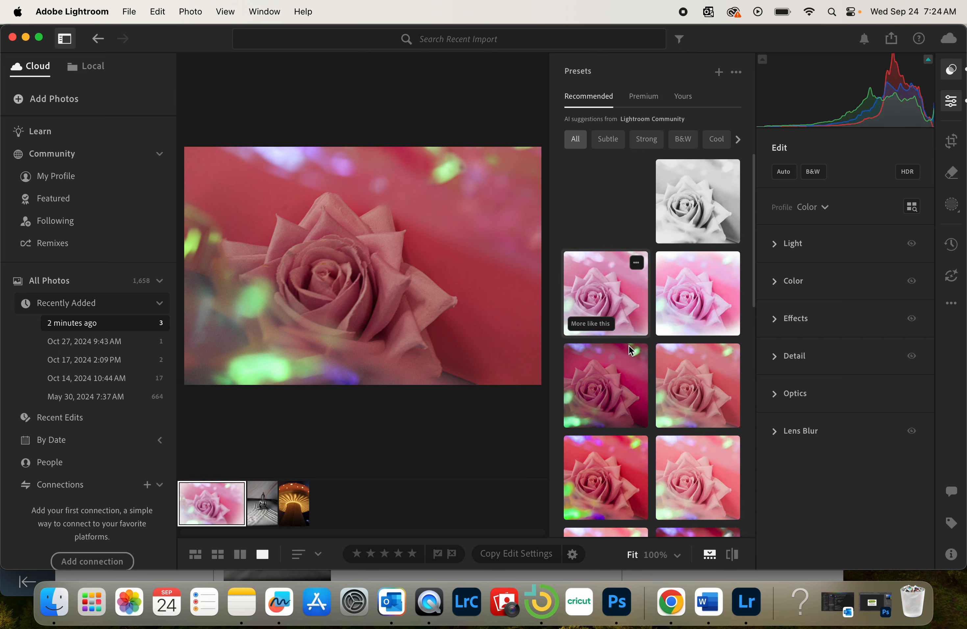
pyautogui.click(636, 410)
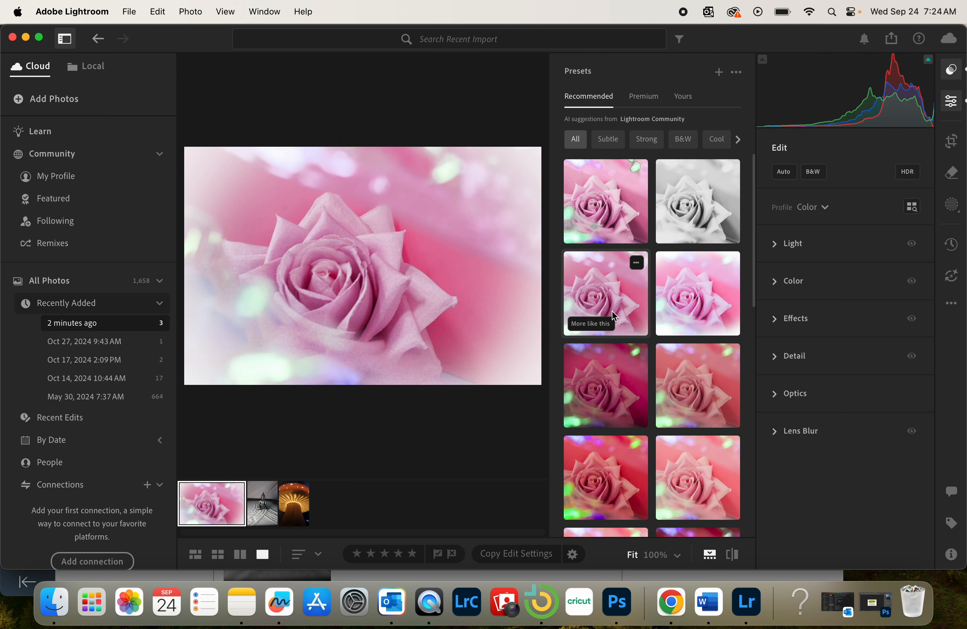
pyautogui.click(703, 313)
pyautogui.click(611, 394)
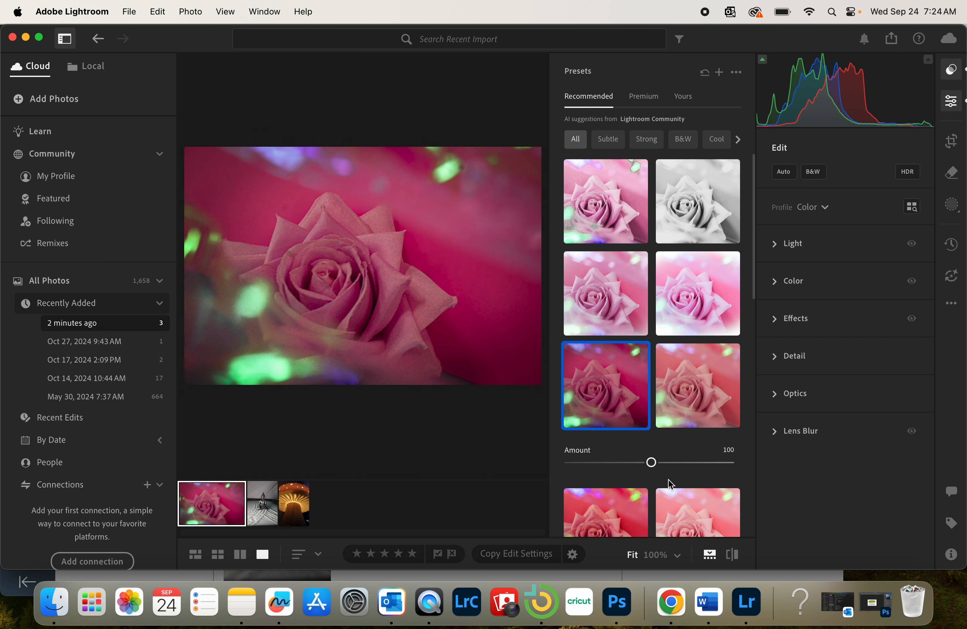
pyautogui.moveTo(656, 468); pyautogui.dragTo(668, 472)
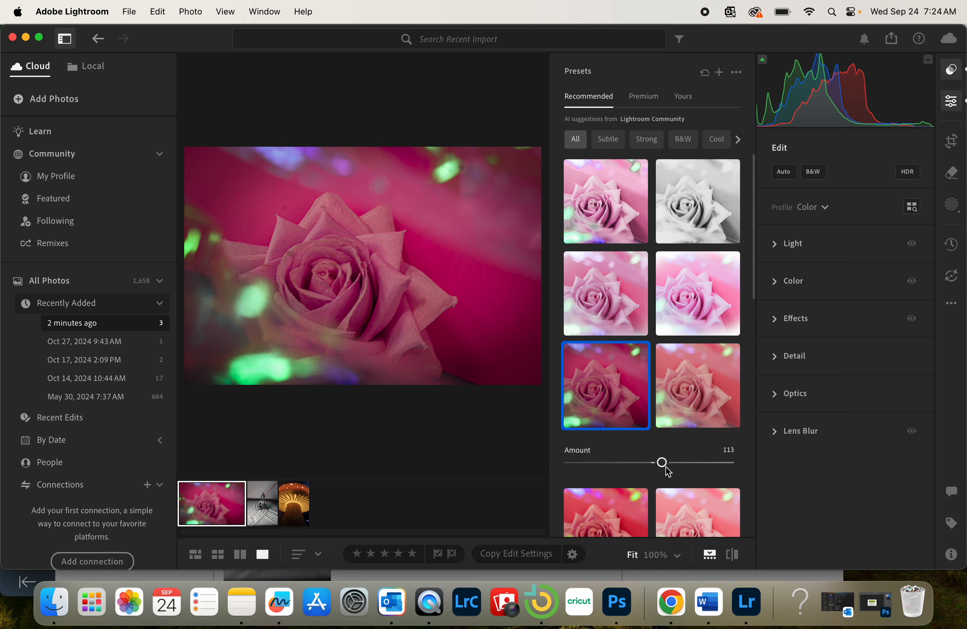
pyautogui.click(951, 70)
pyautogui.click(953, 105)
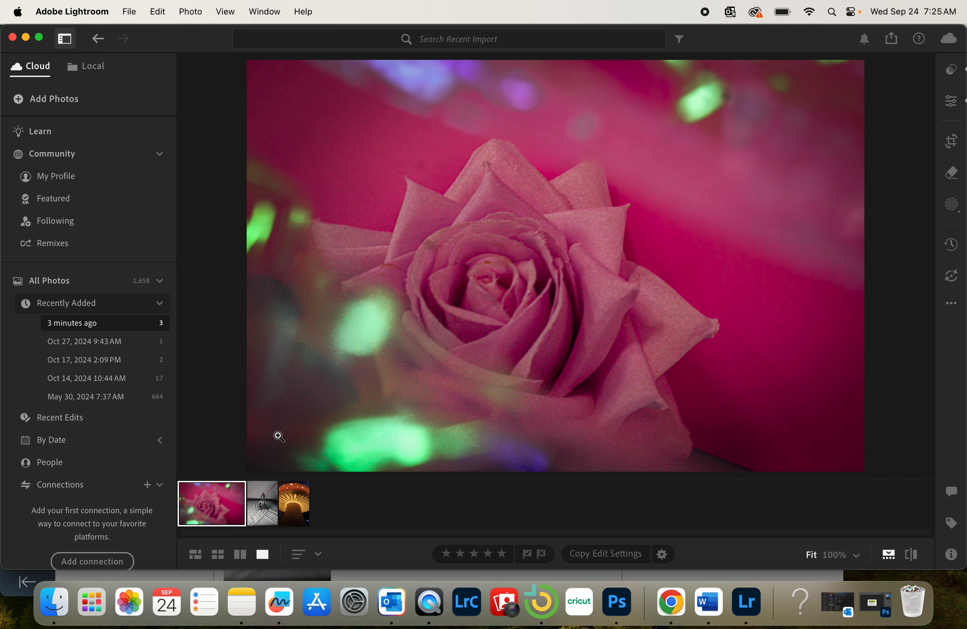
# Step: Straighten the Buddha statue photo to -2.01 at its original 2 x 3 aspect and apply the crop
pyautogui.click(269, 505)
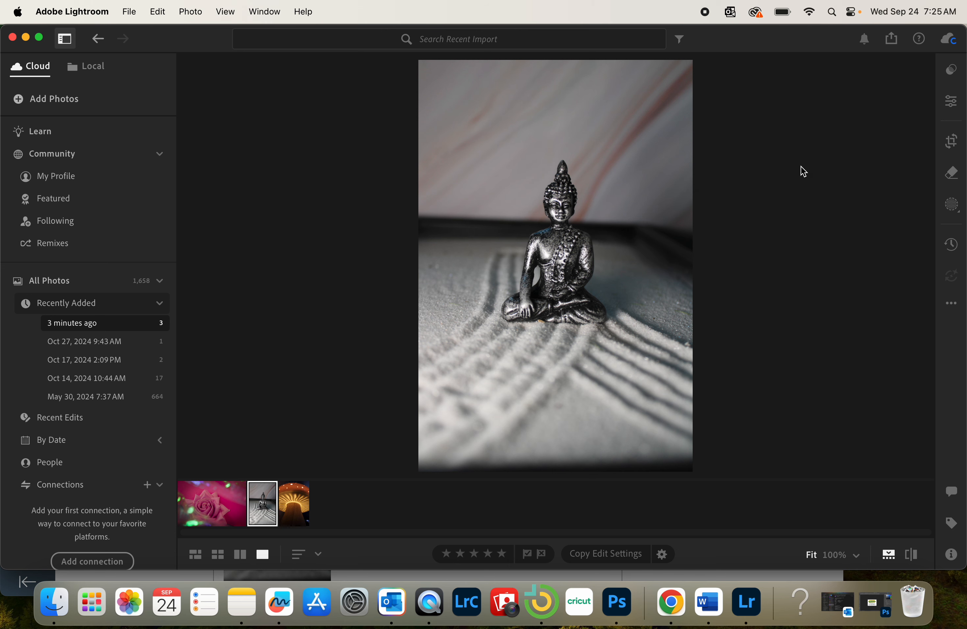
pyautogui.click(951, 144)
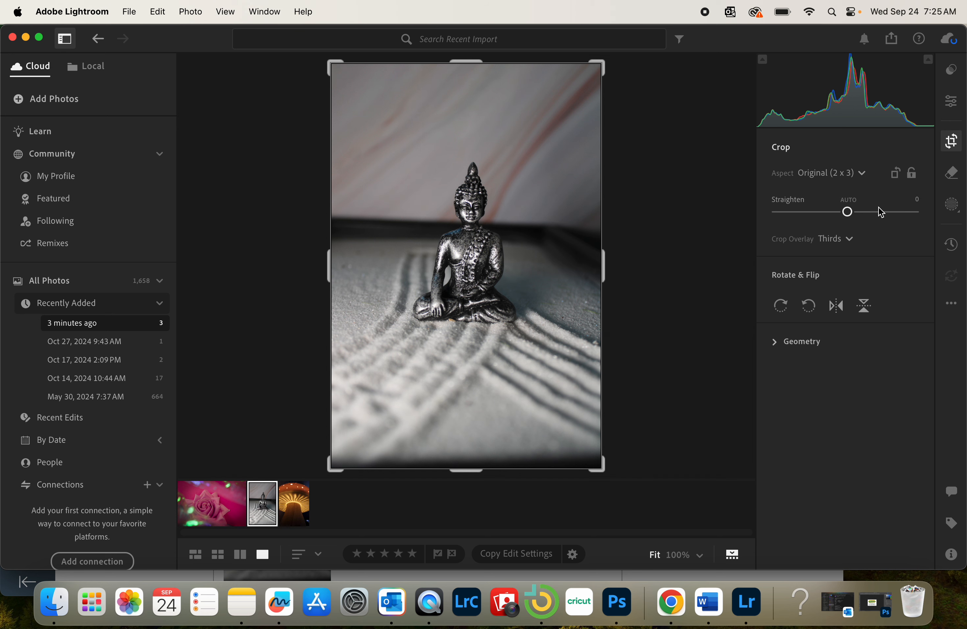
pyautogui.moveTo(851, 213); pyautogui.dragTo(845, 212)
pyautogui.doubleClick(789, 200)
pyautogui.click(851, 201)
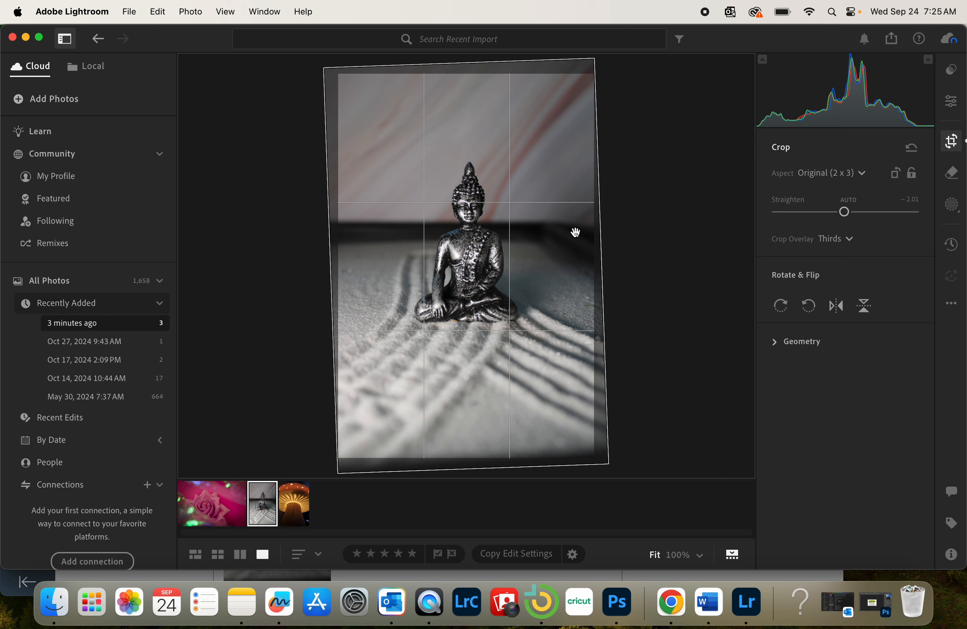
pyautogui.press('Return')
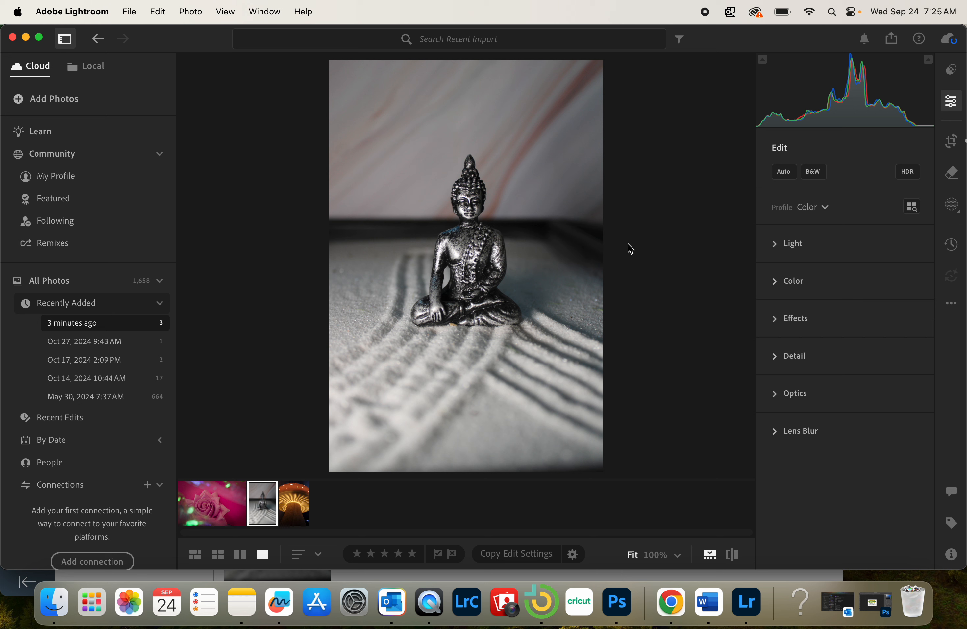
# Step: Crop the Buddha statue photo tighter by trimming its bottom edge slightly and apply the crop
pyautogui.click(951, 140)
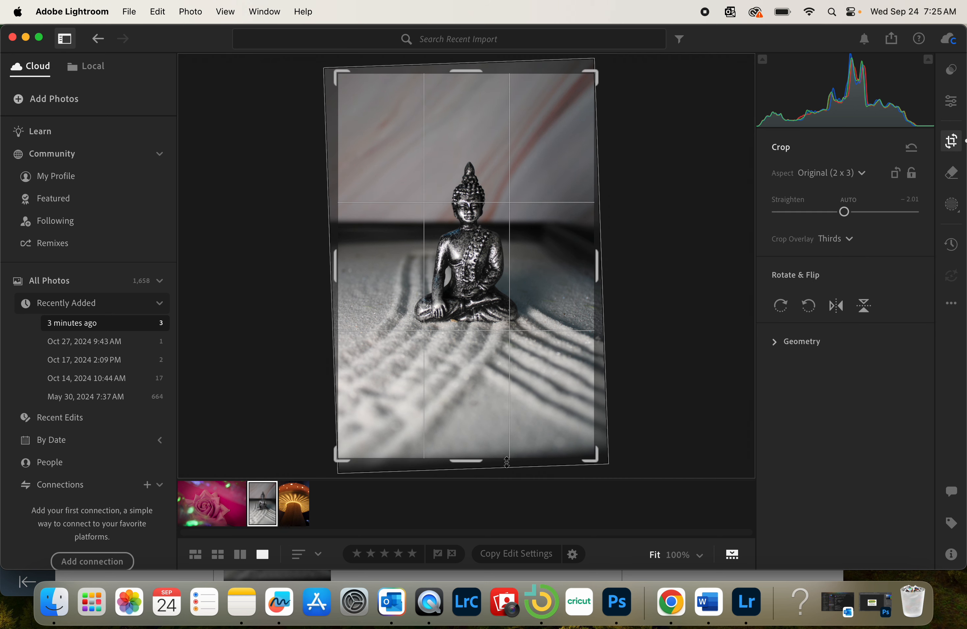
pyautogui.moveTo(467, 459); pyautogui.dragTo(468, 451)
pyautogui.press('Return')
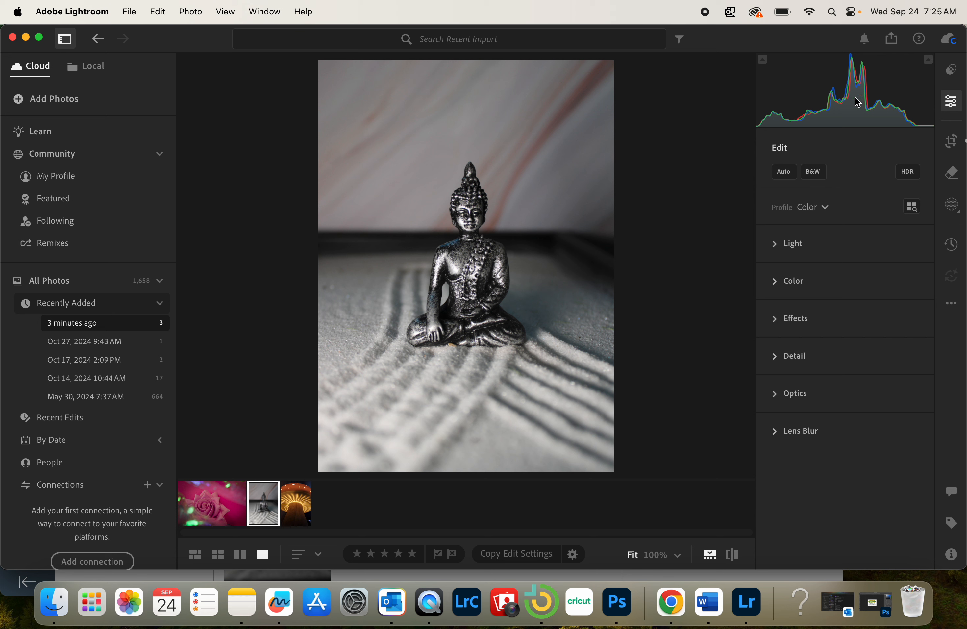
# Step: Create a subject mask on the Buddha statue and set its exposure to +0.28 and contrast to +54
pyautogui.click(951, 205)
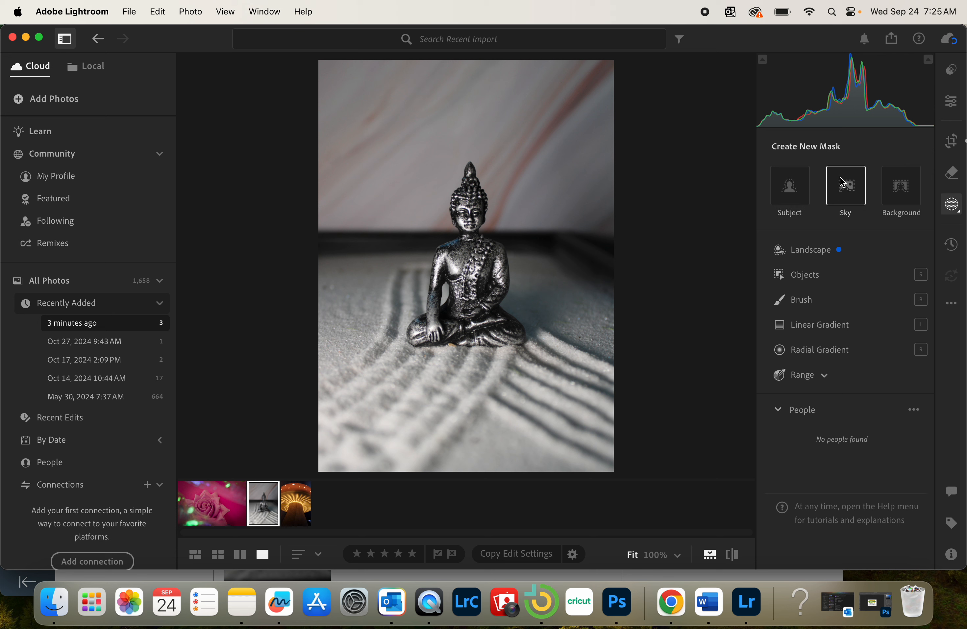
pyautogui.click(789, 196)
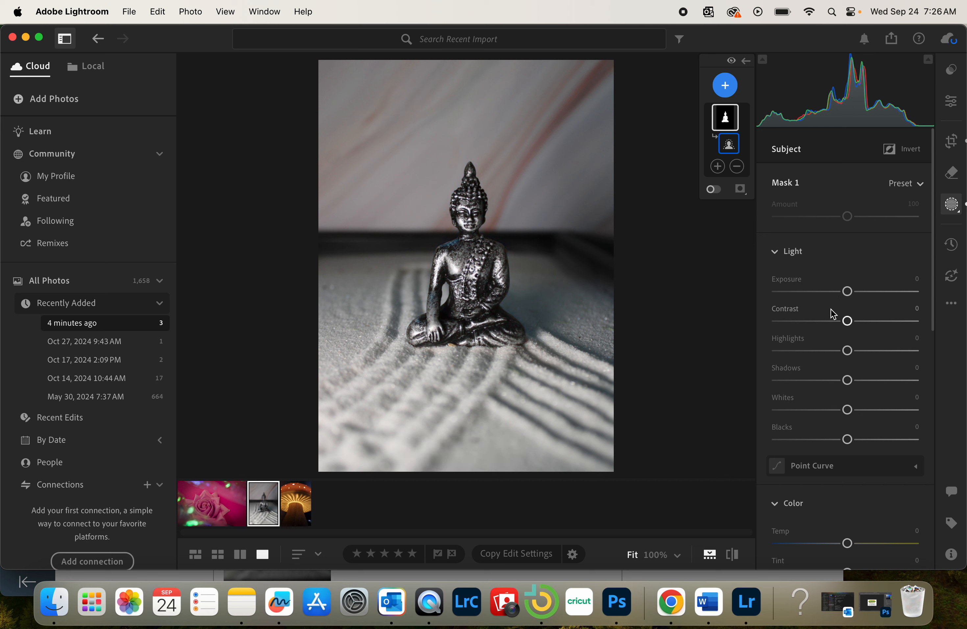
pyautogui.moveTo(851, 297); pyautogui.dragTo(885, 321)
# Step: Set the statue mask's texture to +51 and sharpness to +33
pyautogui.scroll(-10, 886, 321)
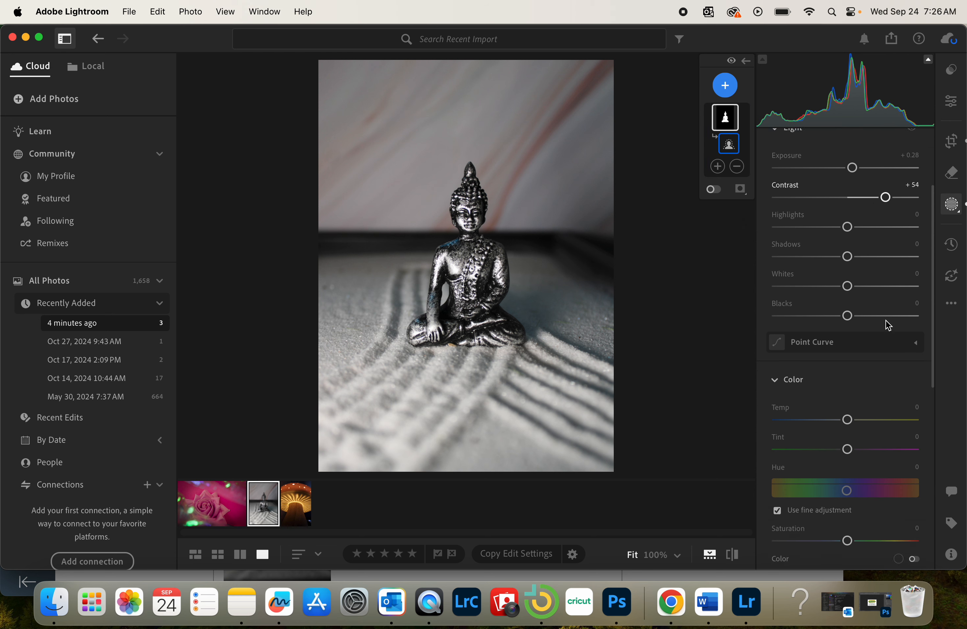
pyautogui.scroll(-5, 885, 317)
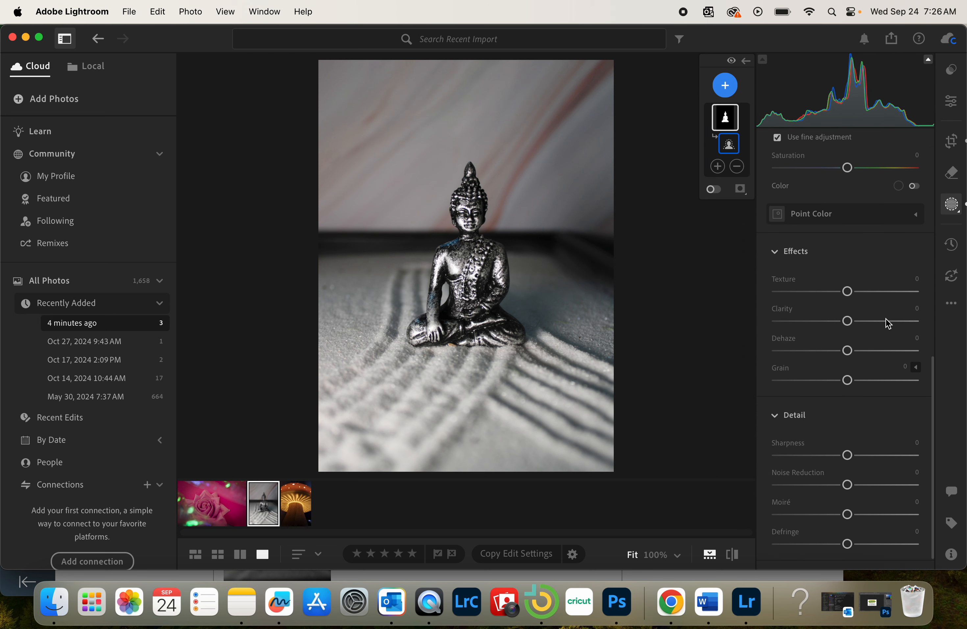
pyautogui.moveTo(846, 293); pyautogui.dragTo(885, 301)
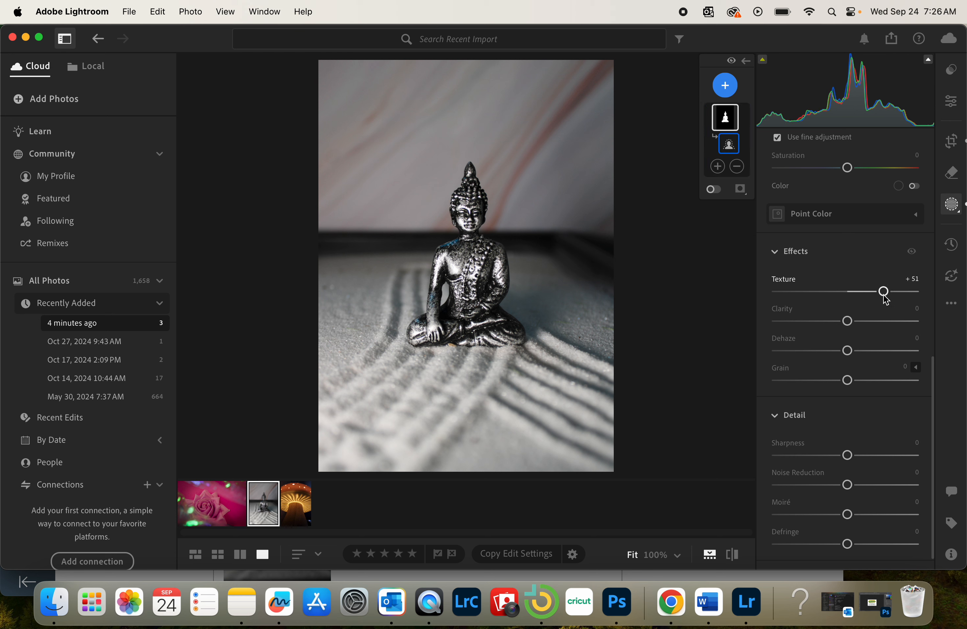
pyautogui.scroll(-2, 885, 301)
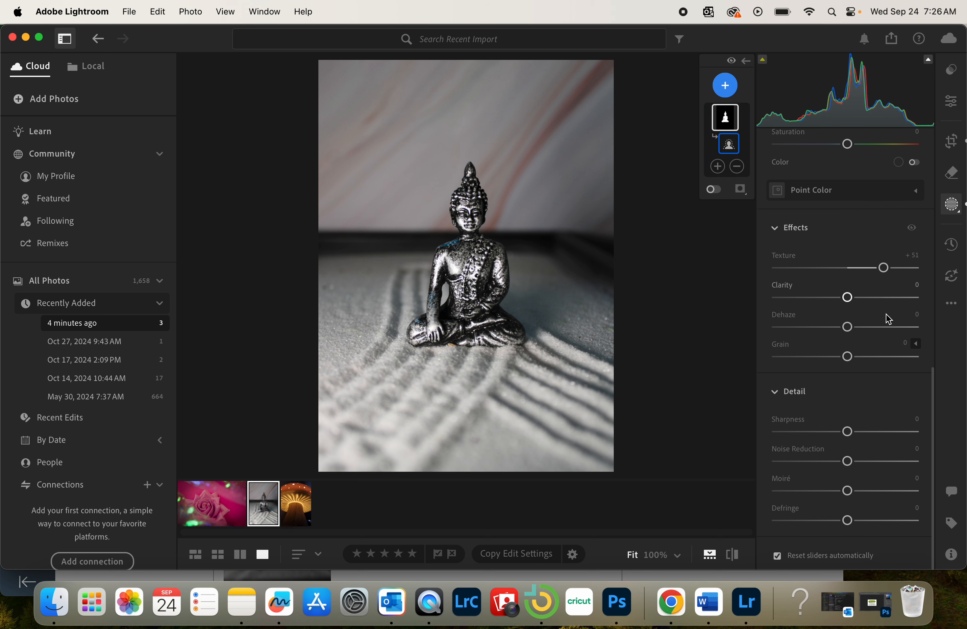
pyautogui.moveTo(847, 431); pyautogui.dragTo(871, 435)
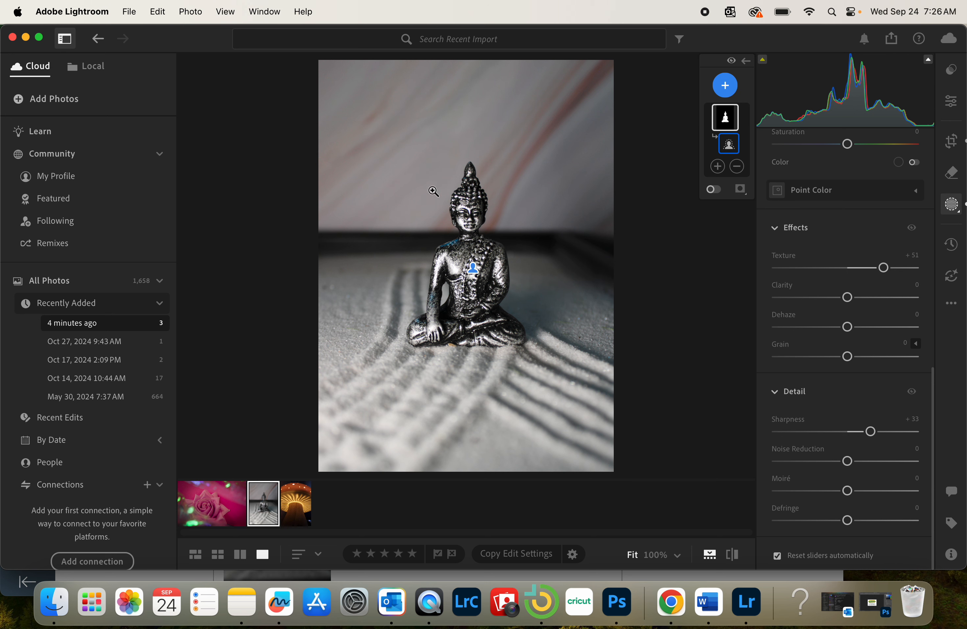
# Step: Duplicate and invert the statue mask to cover the background, and set the background's saturation to -100
pyautogui.moveTo(725, 119)
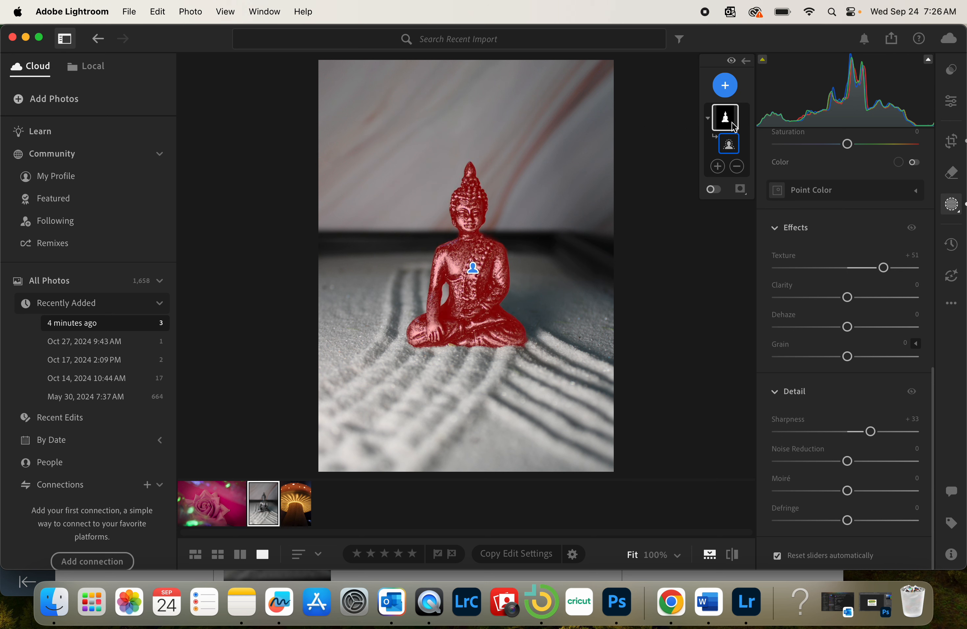
pyautogui.rightClick(736, 131)
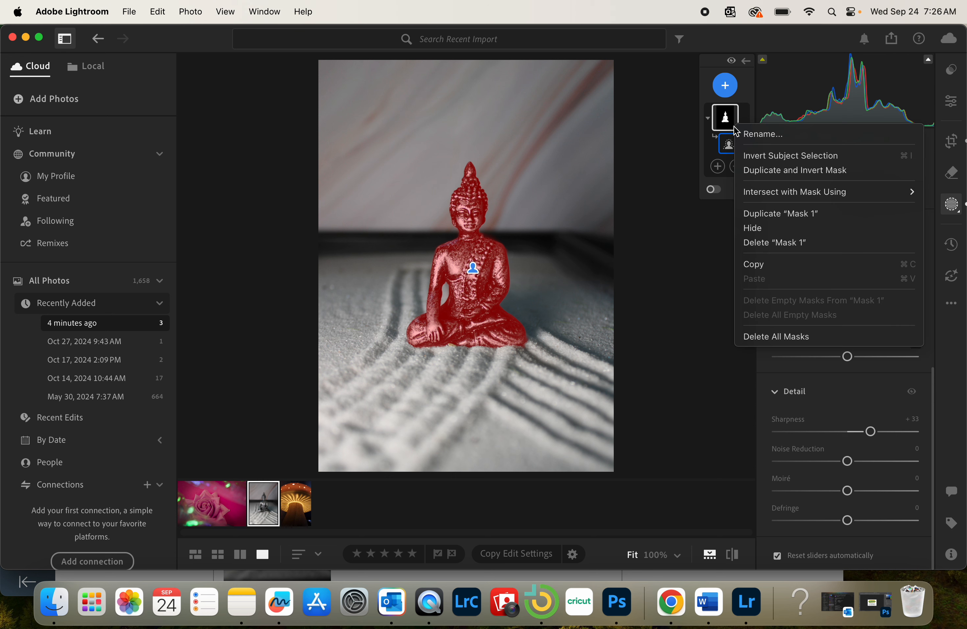
pyautogui.click(794, 170)
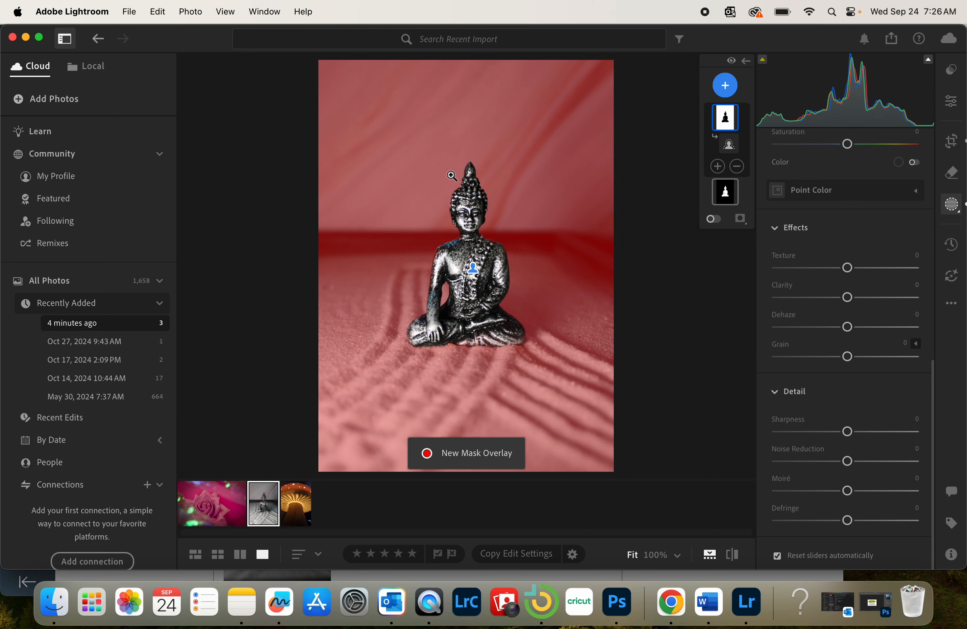
pyautogui.scroll(5, 808, 331)
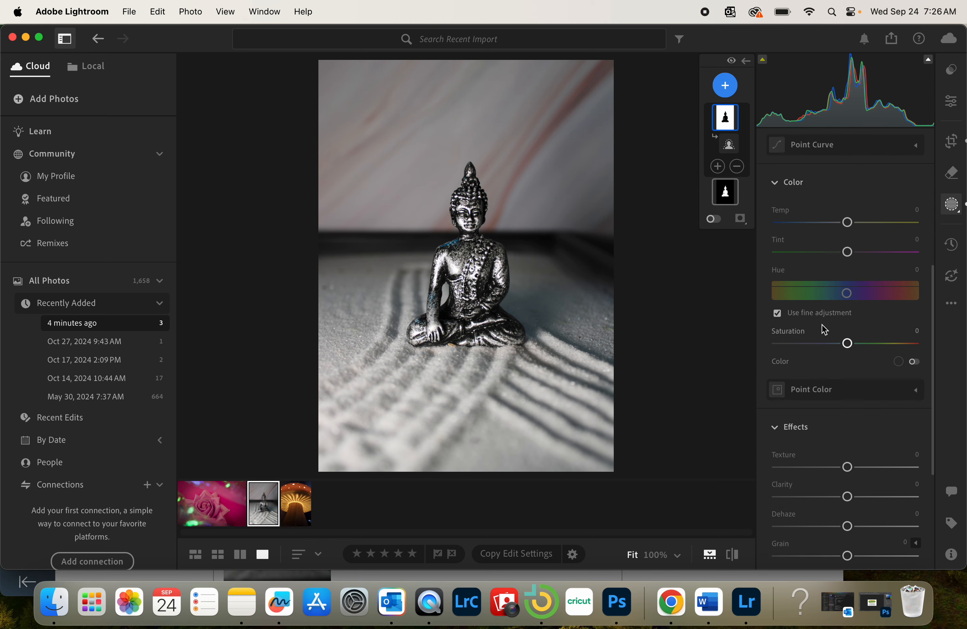
pyautogui.scroll(1, 824, 330)
pyautogui.moveTo(849, 369); pyautogui.dragTo(755, 371)
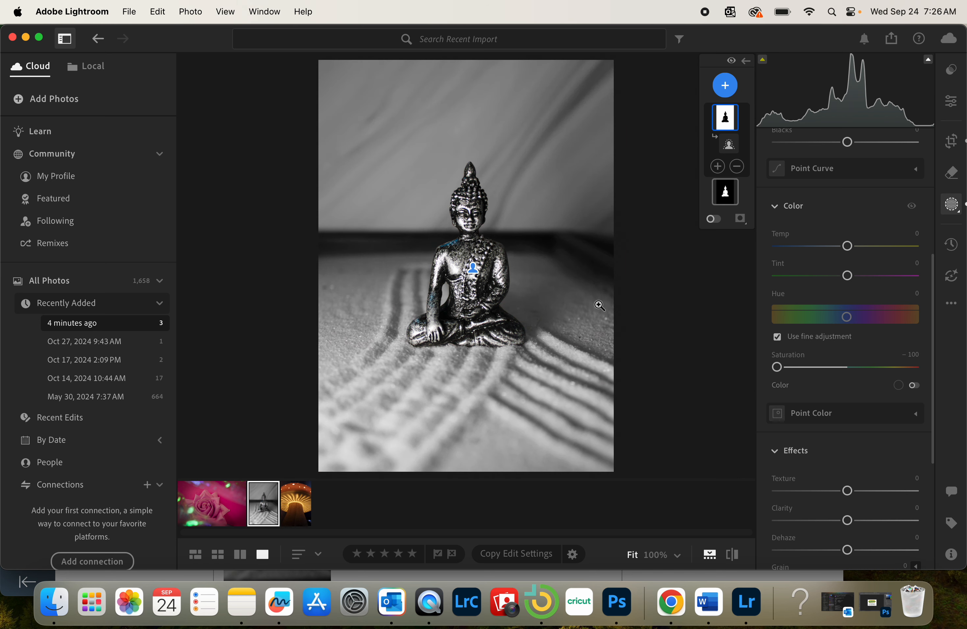
# Step: Set the saturation of the original statue mask to -62 and close the masking controls
pyautogui.click(729, 200)
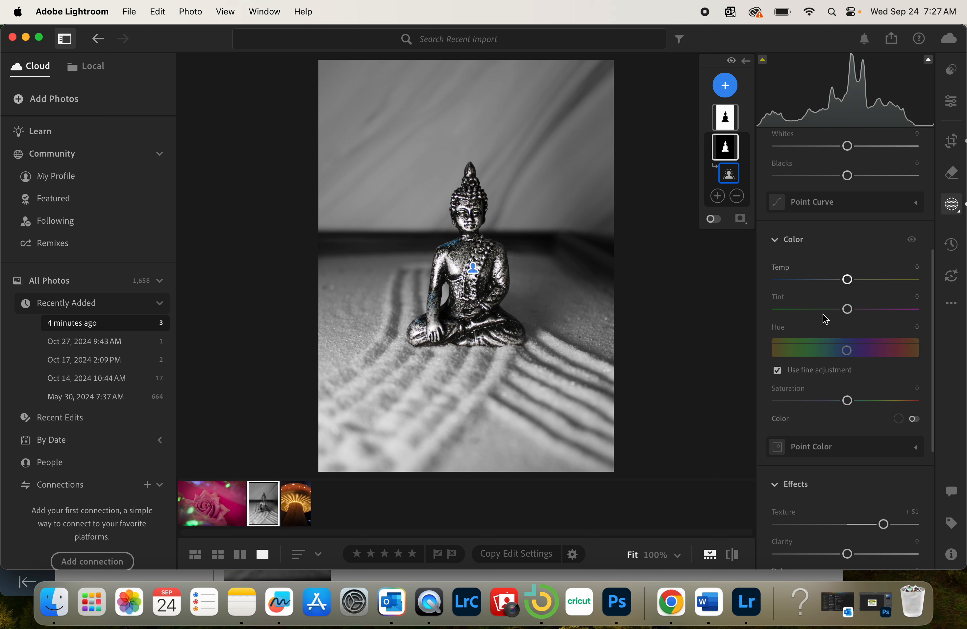
pyautogui.scroll(-1, 830, 346)
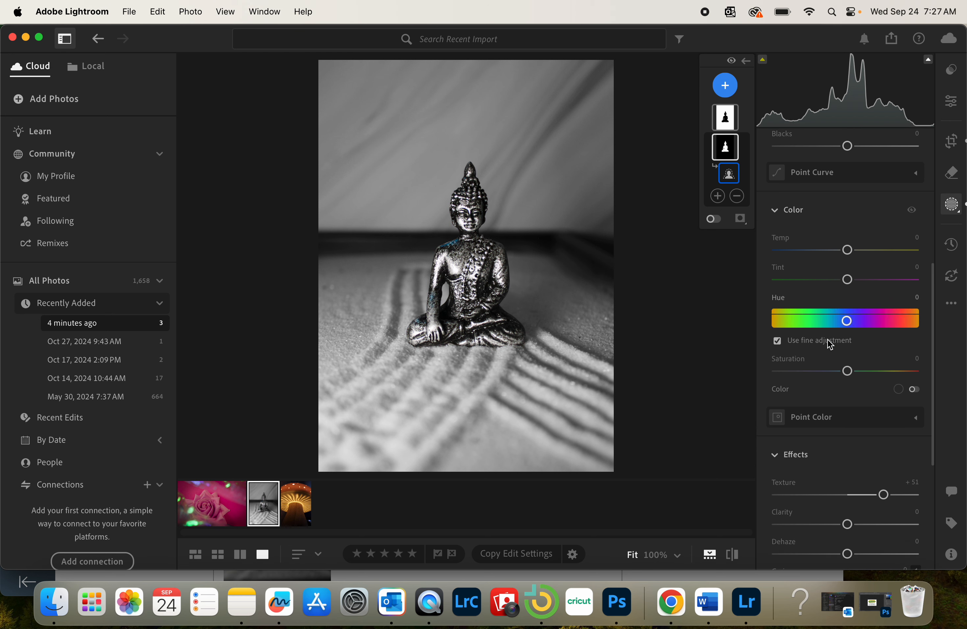
pyautogui.moveTo(846, 371); pyautogui.dragTo(803, 370)
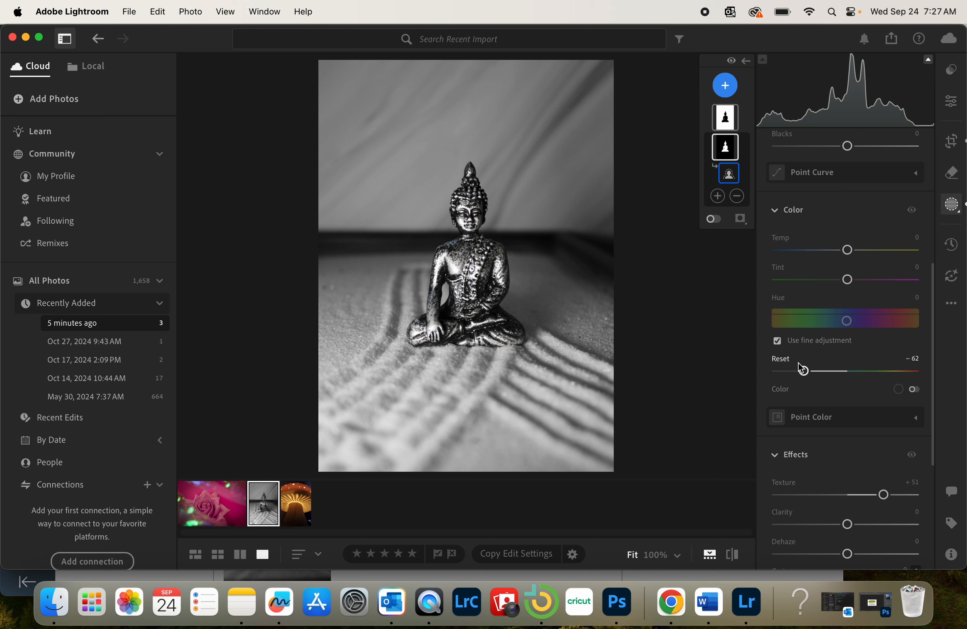
pyautogui.click(953, 206)
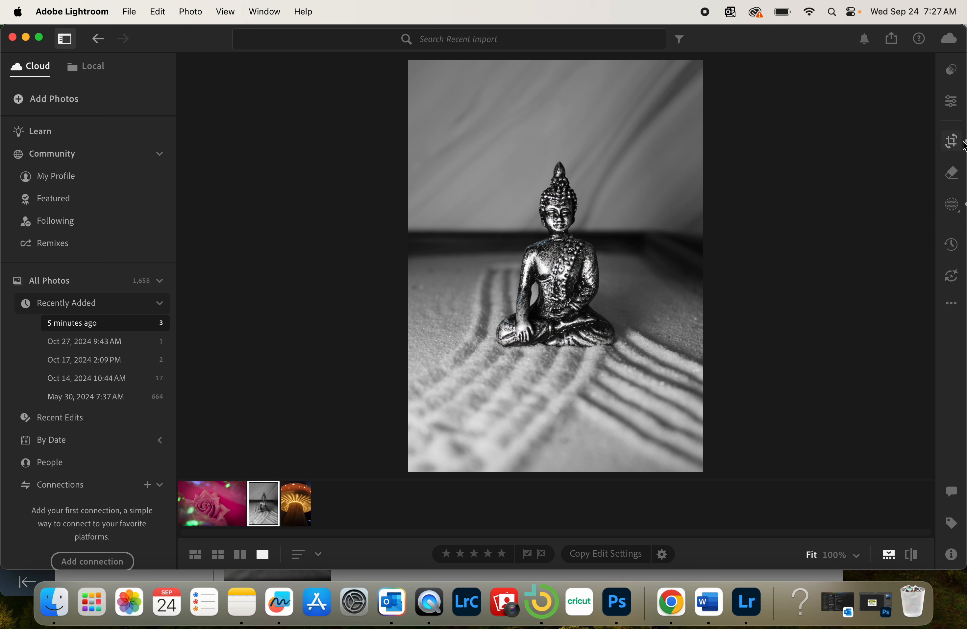
# Step: Preview the recommended presets on the Buddha photo and apply the darker, muted one in the fourth row
pyautogui.click(956, 72)
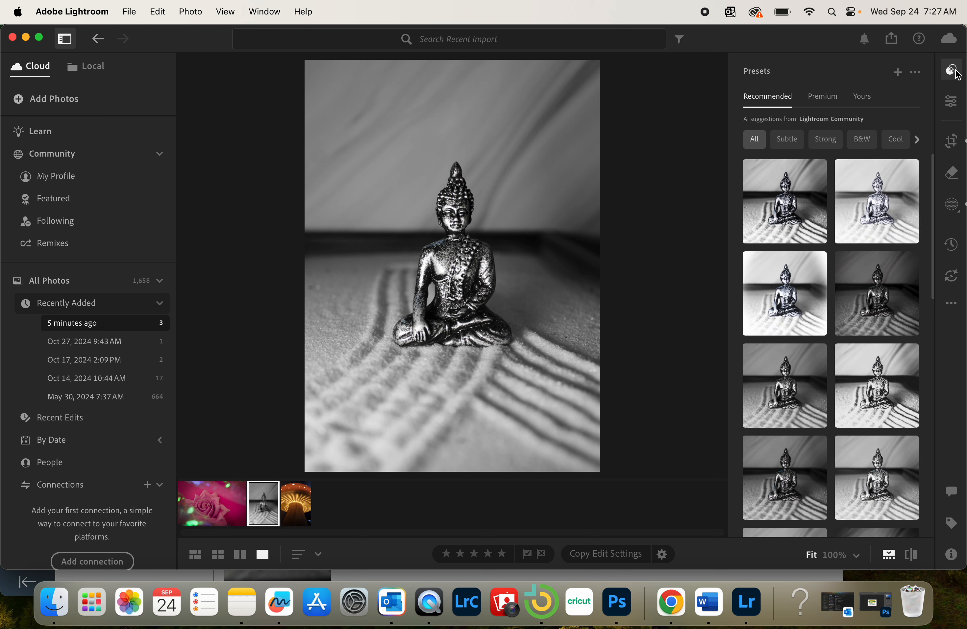
pyautogui.moveTo(917, 365)
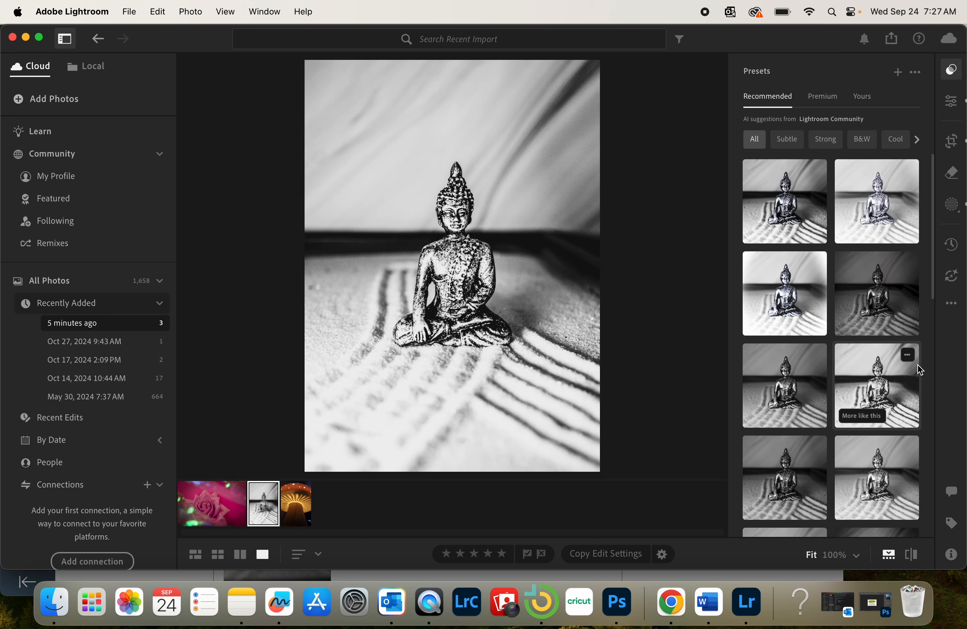
pyautogui.moveTo(789, 202)
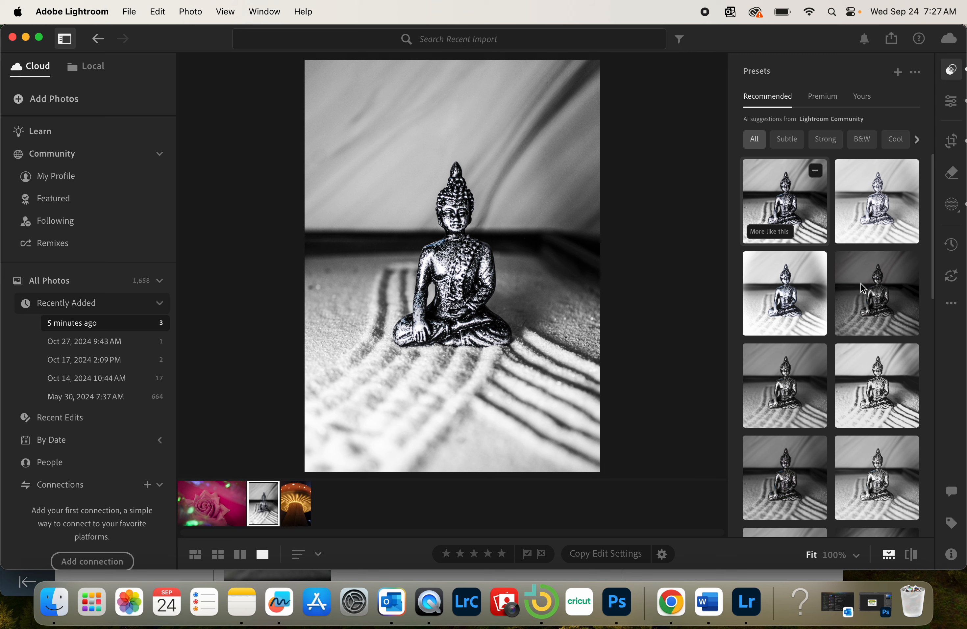
pyautogui.moveTo(788, 372)
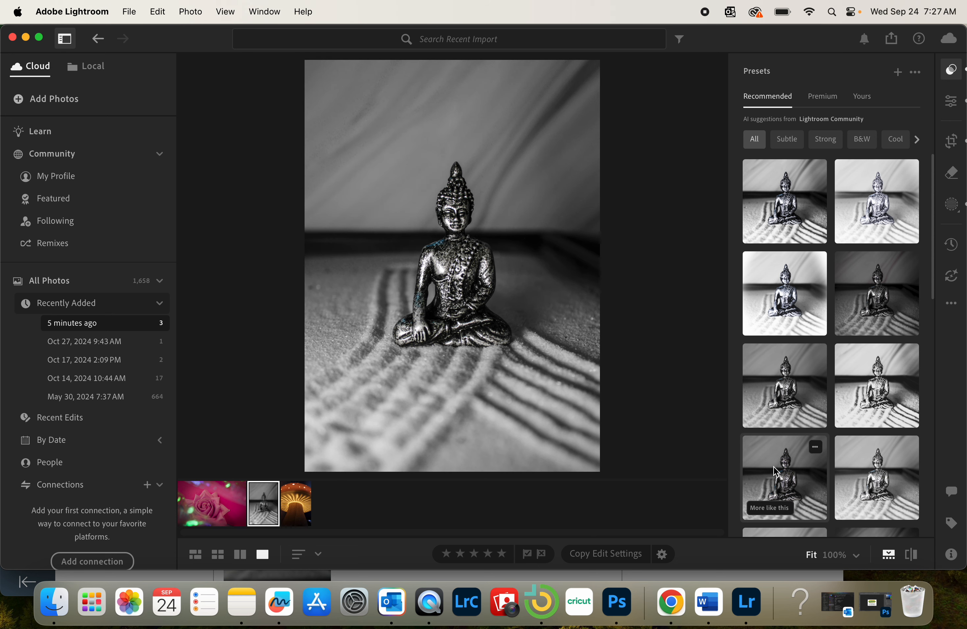
pyautogui.click(774, 467)
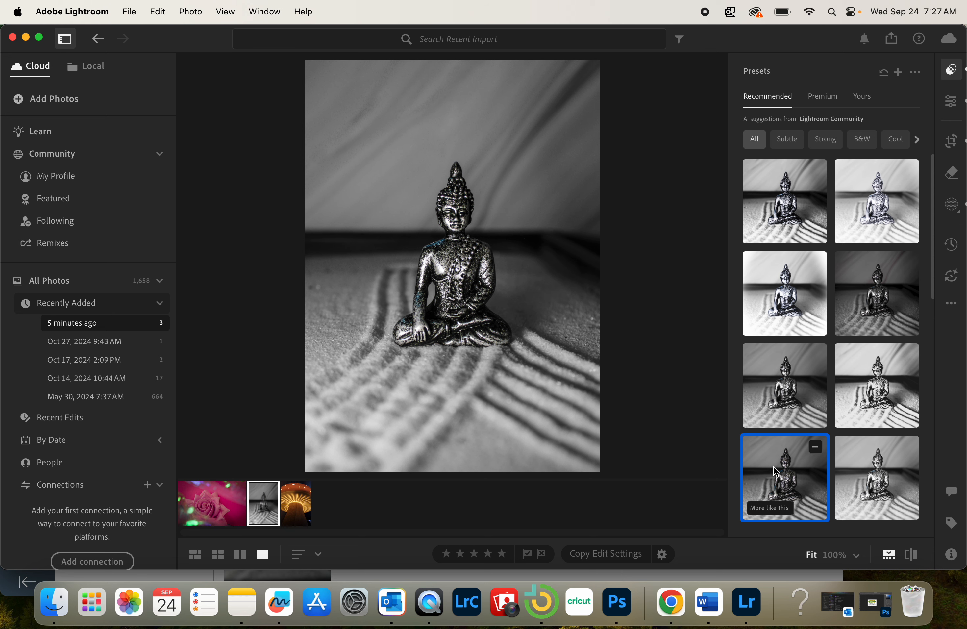
# Step: Open the mushroom lamp photo and remove the blue light spot in the dark background beside the stem
pyautogui.click(298, 504)
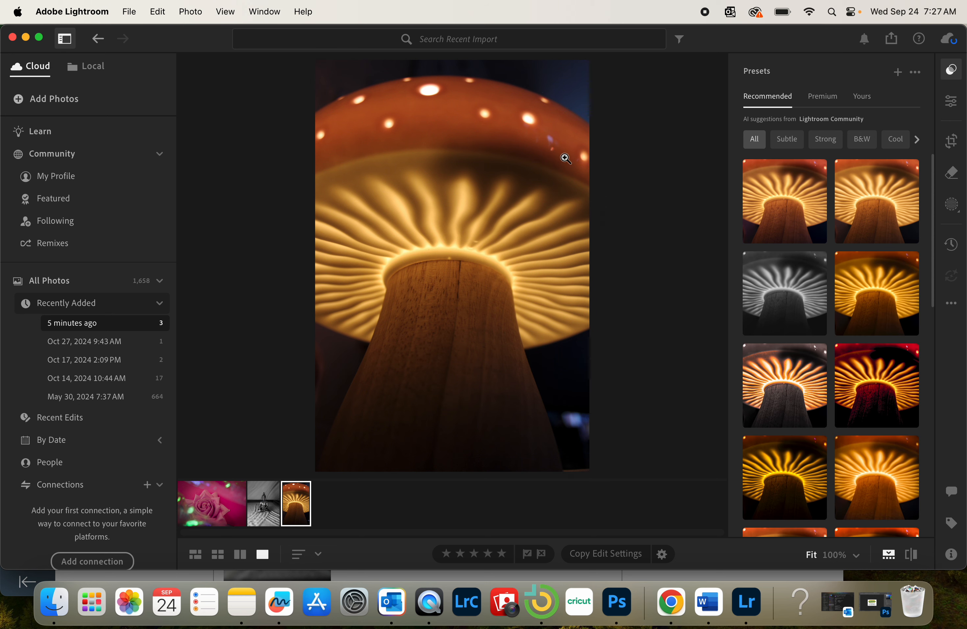
pyautogui.click(951, 175)
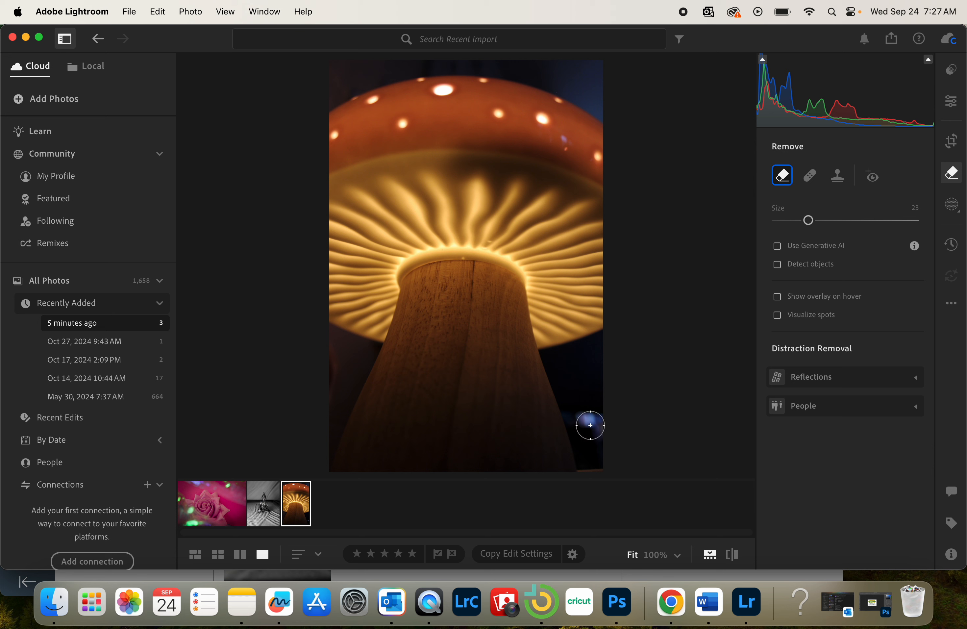
pyautogui.moveTo(583, 411); pyautogui.dragTo(602, 431)
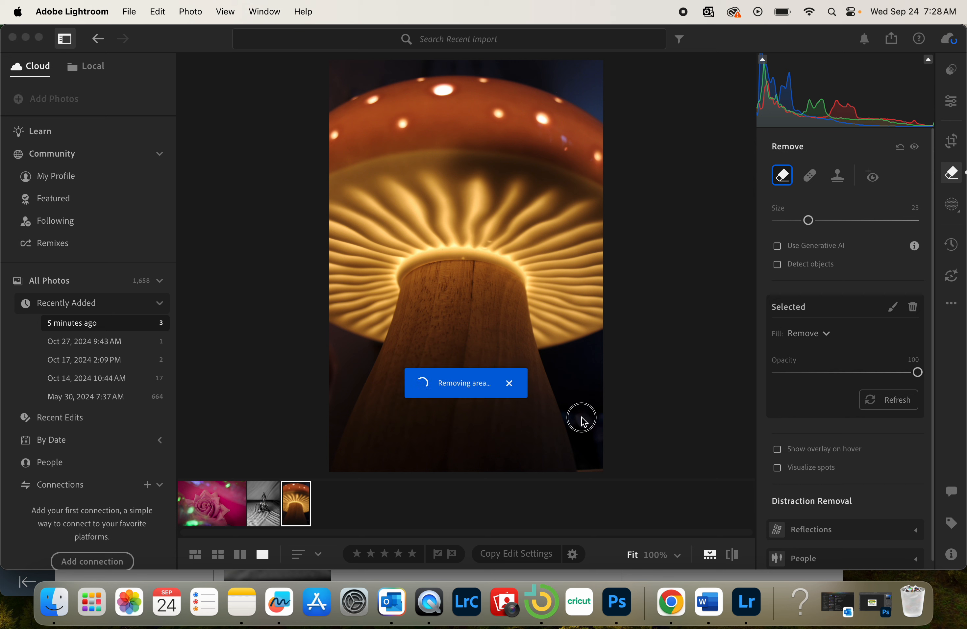
pyautogui.click(598, 438)
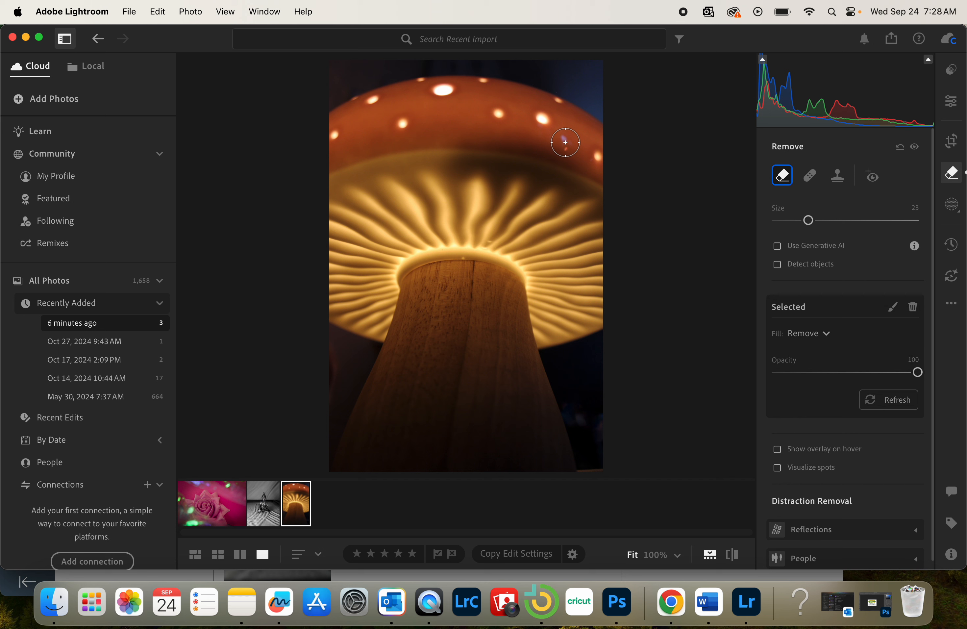
# Step: Resize the Remove brush and erase the purple spot on the mushroom cap and the patch along the photo's lower left edge
pyautogui.press(']')
pyautogui.press(']')
pyautogui.press('[')
pyautogui.press('[')
pyautogui.press('[')
pyautogui.press('[')
pyautogui.click(564, 141)
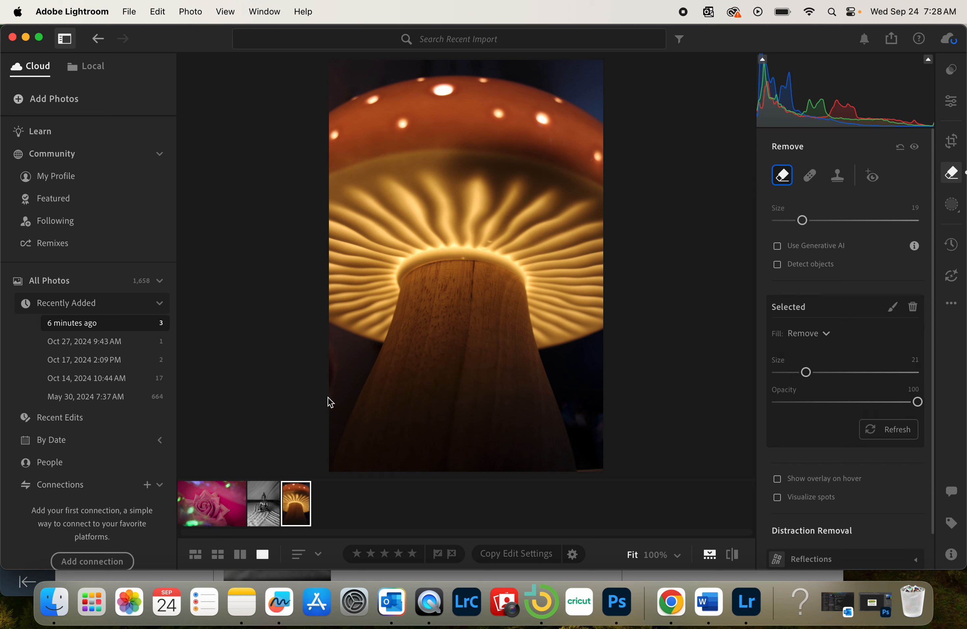
pyautogui.moveTo(328, 350); pyautogui.dragTo(324, 394)
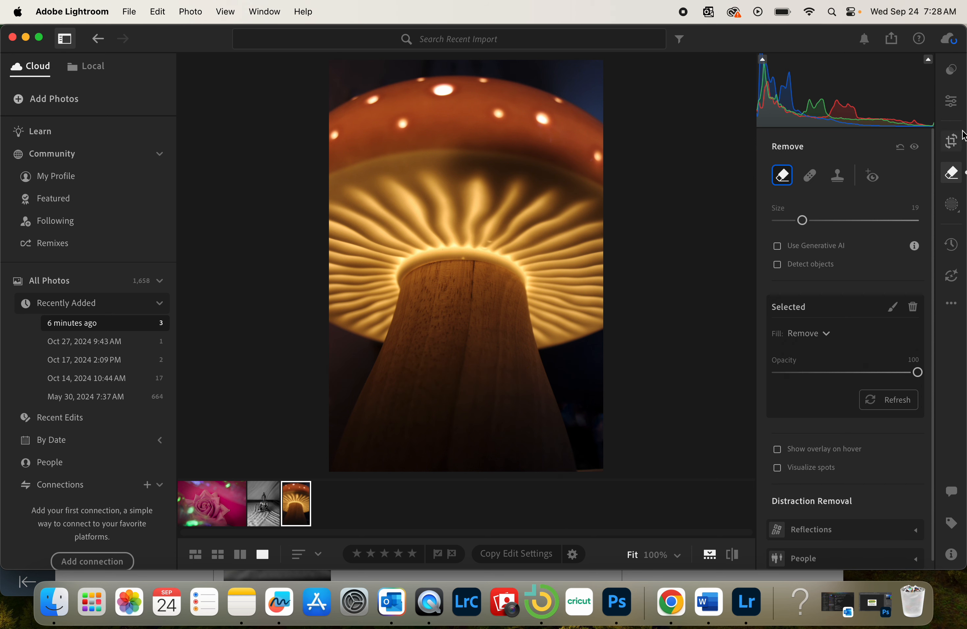
# Step: Trim the bottom edge of the mushroom photo slightly and apply the crop
pyautogui.click(953, 140)
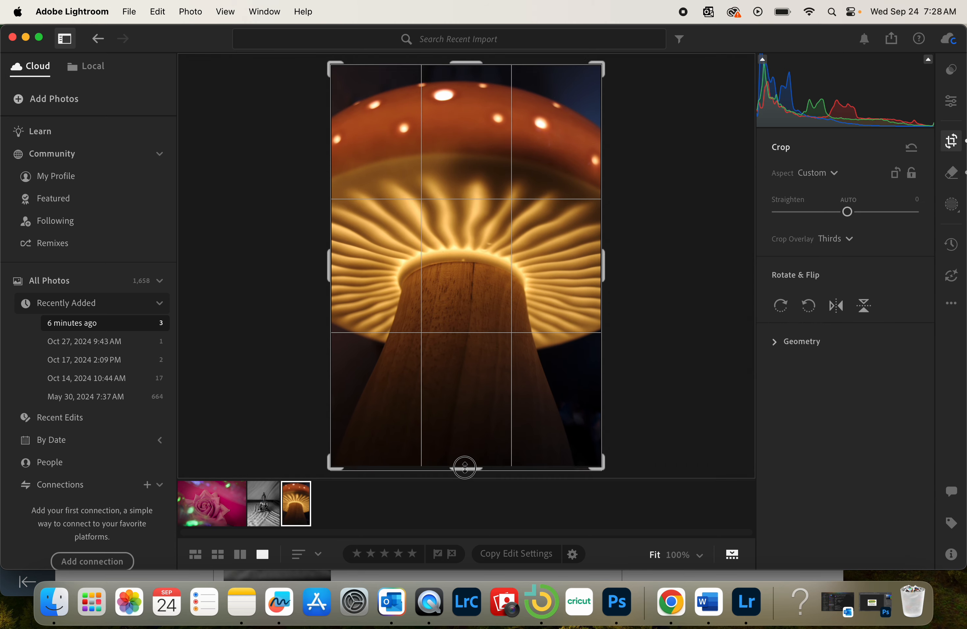
pyautogui.press('e')
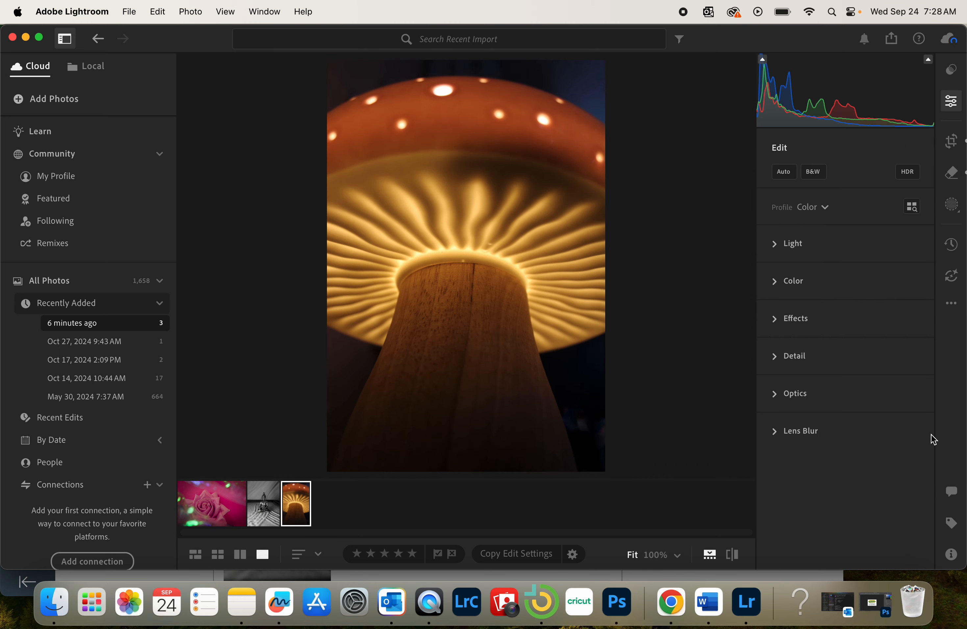
# Step: Create a subject mask on the mushroom stem and extend it with a brush over the entire cap and gills
pyautogui.click(952, 204)
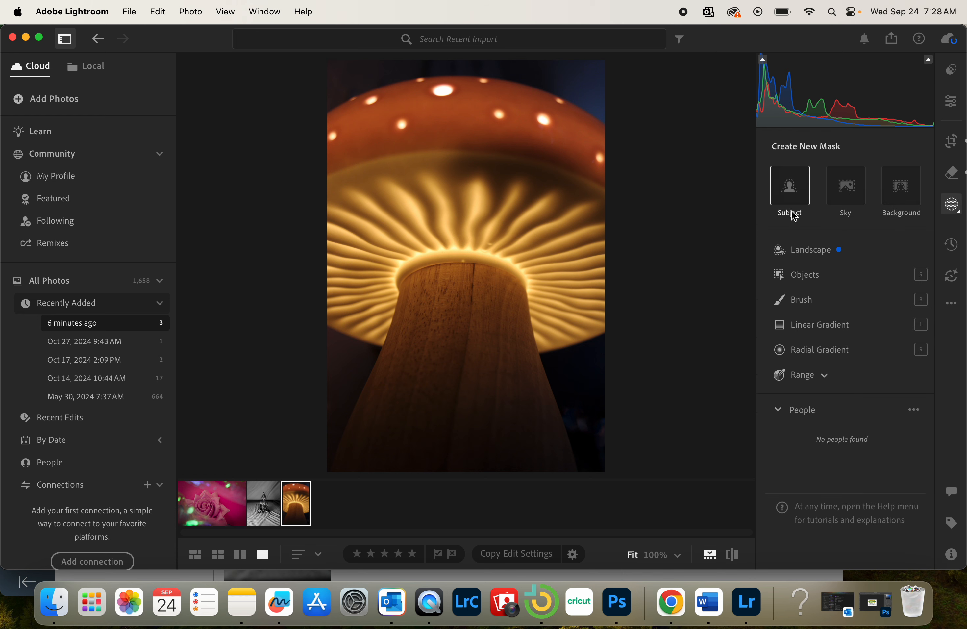
pyautogui.click(790, 192)
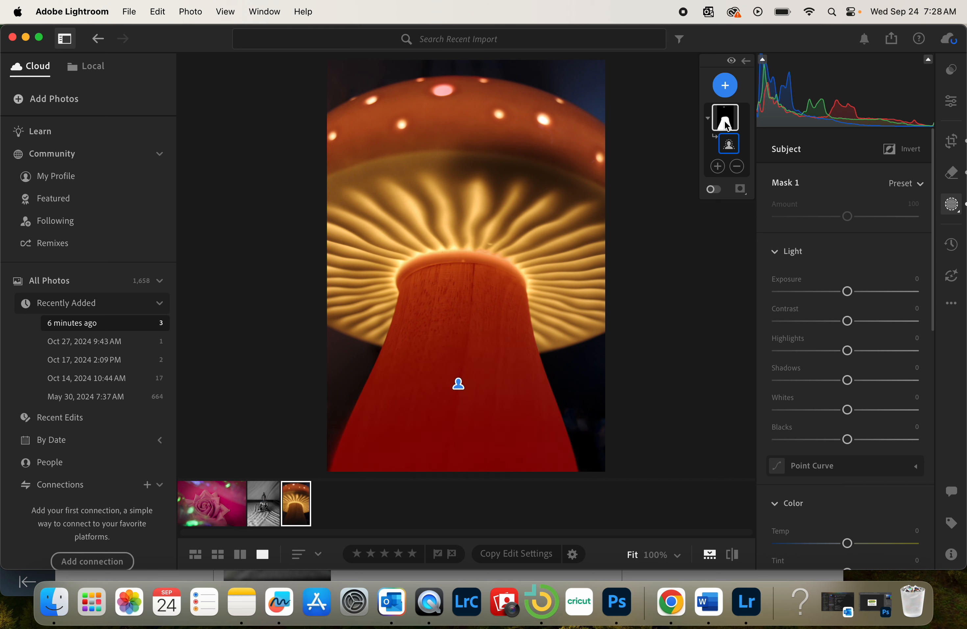
pyautogui.click(717, 166)
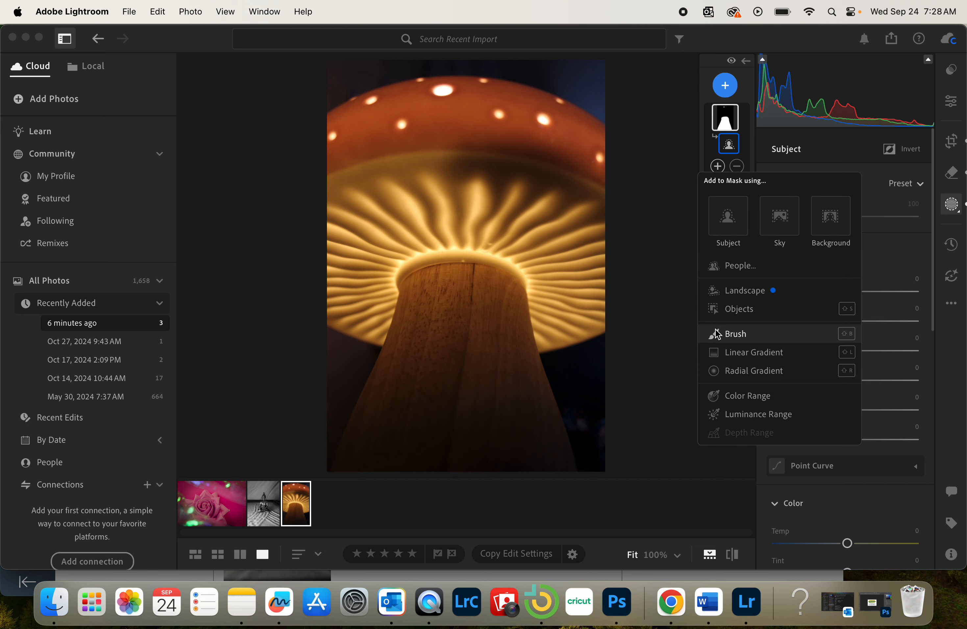
pyautogui.click(728, 334)
pyautogui.moveTo(543, 327)
pyautogui.mouseDown()
pyautogui.moveTo(582, 316)
pyautogui.moveTo(602, 206)
pyautogui.moveTo(591, 141)
pyautogui.moveTo(589, 150)
pyautogui.moveTo(583, 135)
pyautogui.moveTo(539, 112)
pyautogui.moveTo(457, 99)
pyautogui.moveTo(362, 112)
pyautogui.moveTo(345, 140)
pyautogui.mouseUp()
pyautogui.moveTo(345, 141)
pyautogui.mouseDown()
pyautogui.moveTo(330, 255)
pyautogui.moveTo(335, 302)
pyautogui.moveTo(396, 333)
pyautogui.moveTo(361, 226)
pyautogui.moveTo(373, 166)
pyautogui.moveTo(384, 174)
pyautogui.moveTo(406, 301)
pyautogui.moveTo(419, 141)
pyautogui.moveTo(430, 253)
pyautogui.moveTo(454, 139)
pyautogui.moveTo(470, 163)
pyautogui.moveTo(474, 301)
pyautogui.moveTo(499, 143)
pyautogui.moveTo(530, 179)
pyautogui.moveTo(517, 290)
pyautogui.moveTo(527, 127)
pyautogui.moveTo(546, 155)
pyautogui.moveTo(528, 291)
pyautogui.moveTo(555, 290)
pyautogui.moveTo(570, 211)
pyautogui.moveTo(562, 308)
pyautogui.moveTo(579, 275)
pyautogui.mouseUp()
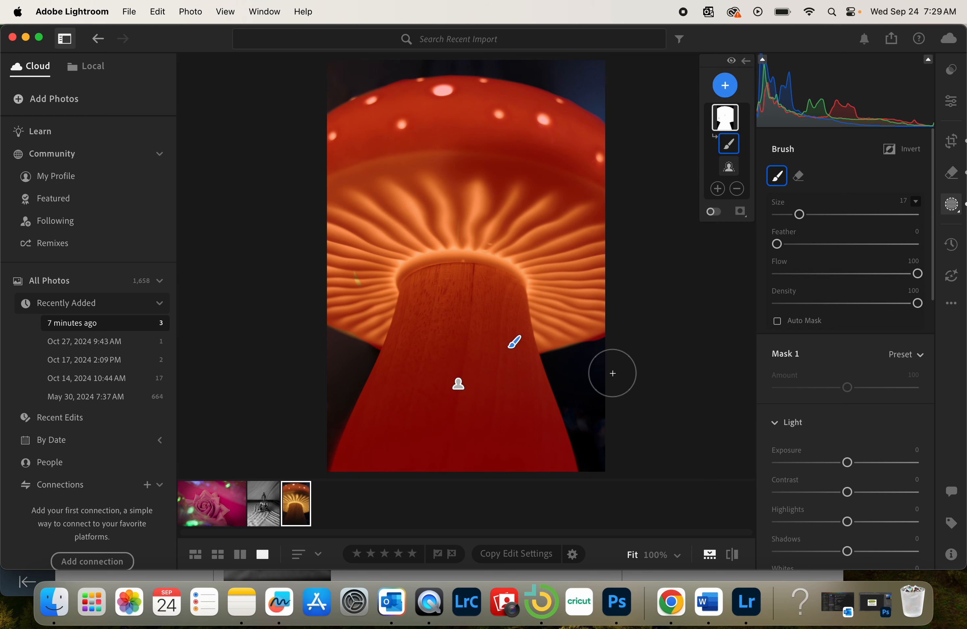
# Step: Erase the mask spill from the dark background beneath the mushroom cap's right edge and along its lower left gill edge
pyautogui.press('alt')
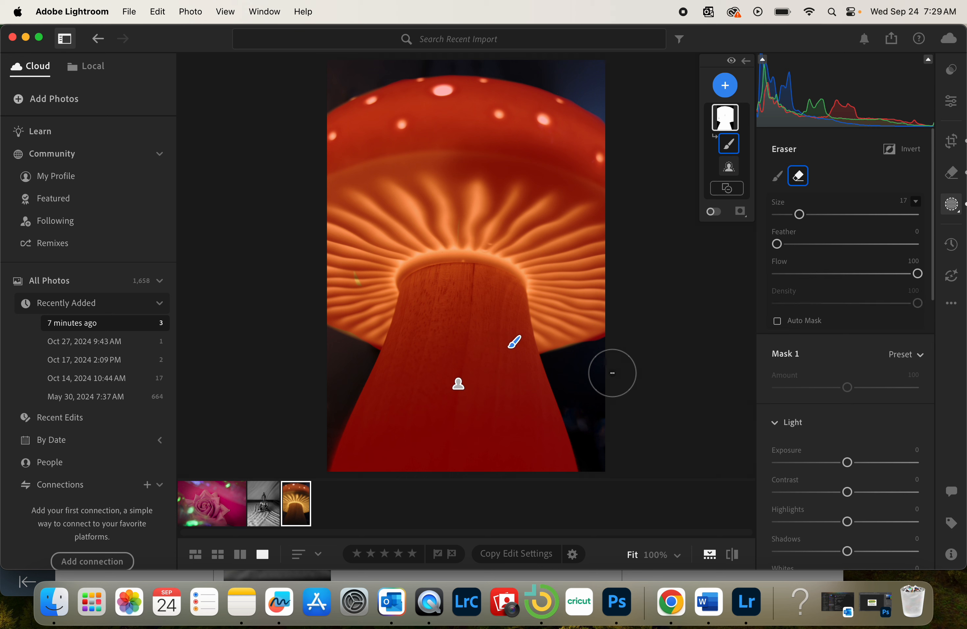
pyautogui.moveTo(613, 362)
pyautogui.mouseDown()
pyautogui.moveTo(600, 361)
pyautogui.moveTo(613, 349)
pyautogui.moveTo(596, 357)
pyautogui.mouseUp()
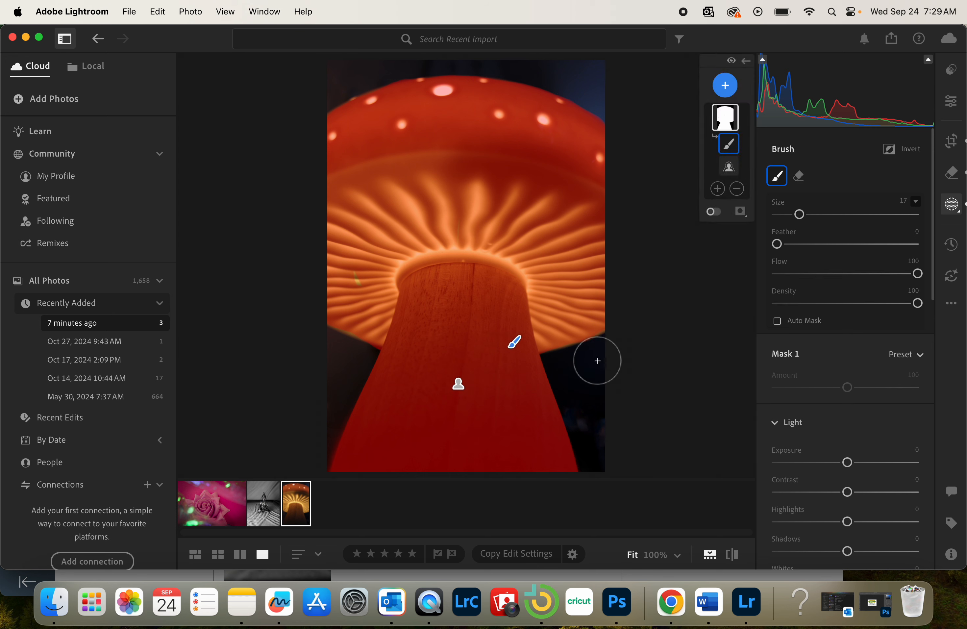
pyautogui.press('super+equal')
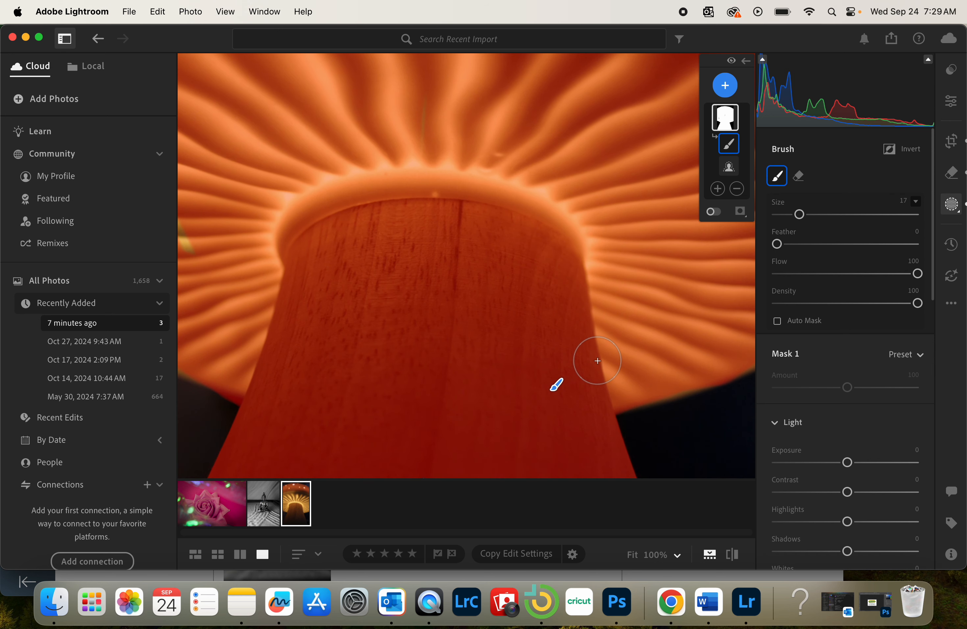
pyautogui.press(']')
pyautogui.press(']')
pyautogui.press(']')
pyautogui.press(']')
pyautogui.press(']')
pyautogui.moveTo(345, 355)
pyautogui.mouseDown()
pyautogui.moveTo(400, 337)
pyautogui.moveTo(534, 173)
pyautogui.mouseUp()
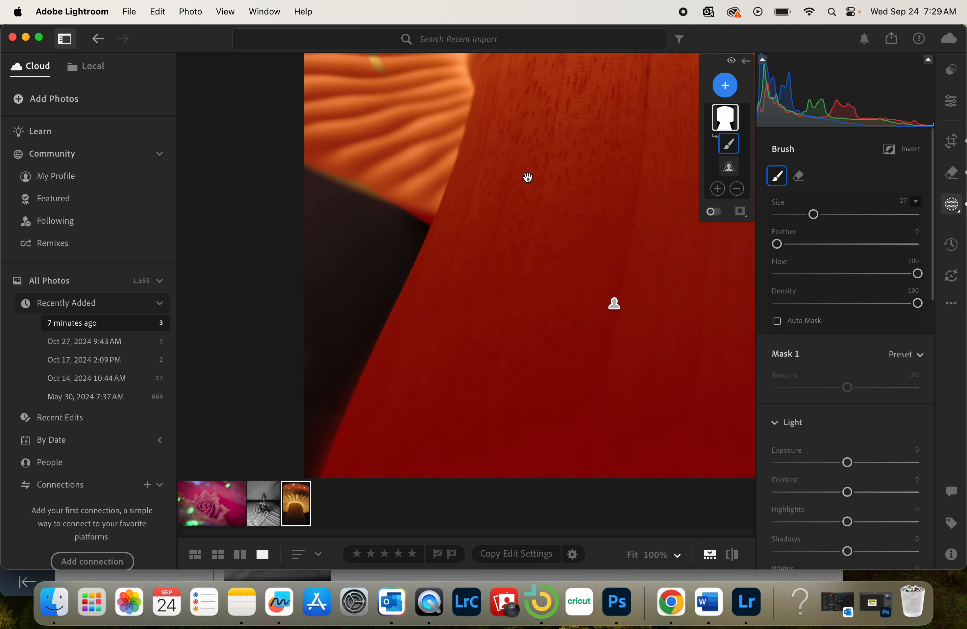
pyautogui.moveTo(371, 141)
pyautogui.mouseDown()
pyautogui.moveTo(376, 156)
pyautogui.moveTo(321, 127)
pyautogui.mouseUp()
# Step: Clean up the mask with a smaller eraser brush in the dark corner where the left gills meet the stem
pyautogui.scroll(-8, 338, 197)
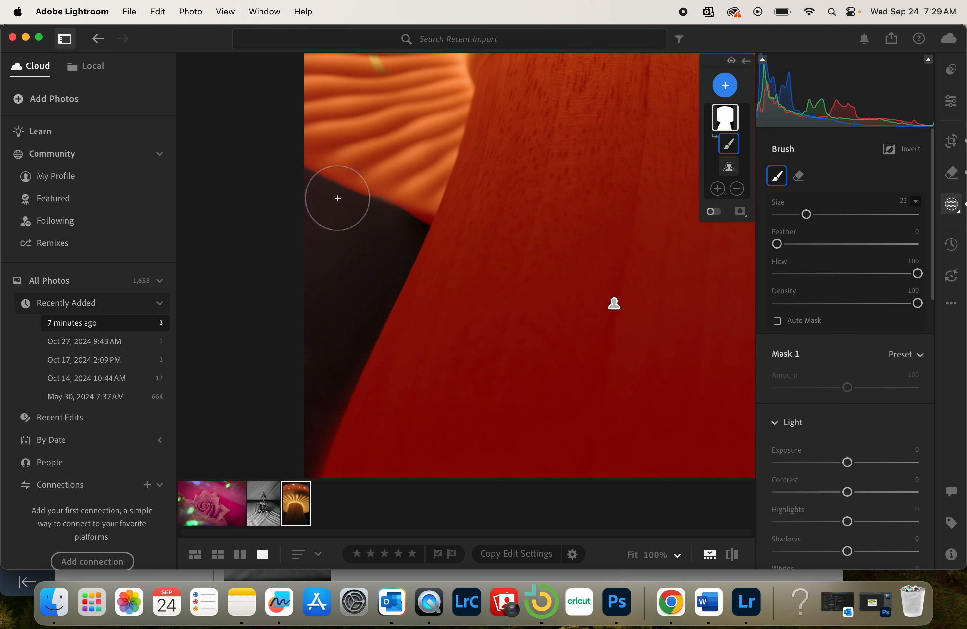
pyautogui.scroll(-7, 338, 198)
pyautogui.press('alt')
pyautogui.moveTo(406, 223)
pyautogui.mouseDown()
pyautogui.moveTo(417, 223)
pyautogui.moveTo(397, 220)
pyautogui.mouseUp()
pyautogui.scroll(-8, 561, 234)
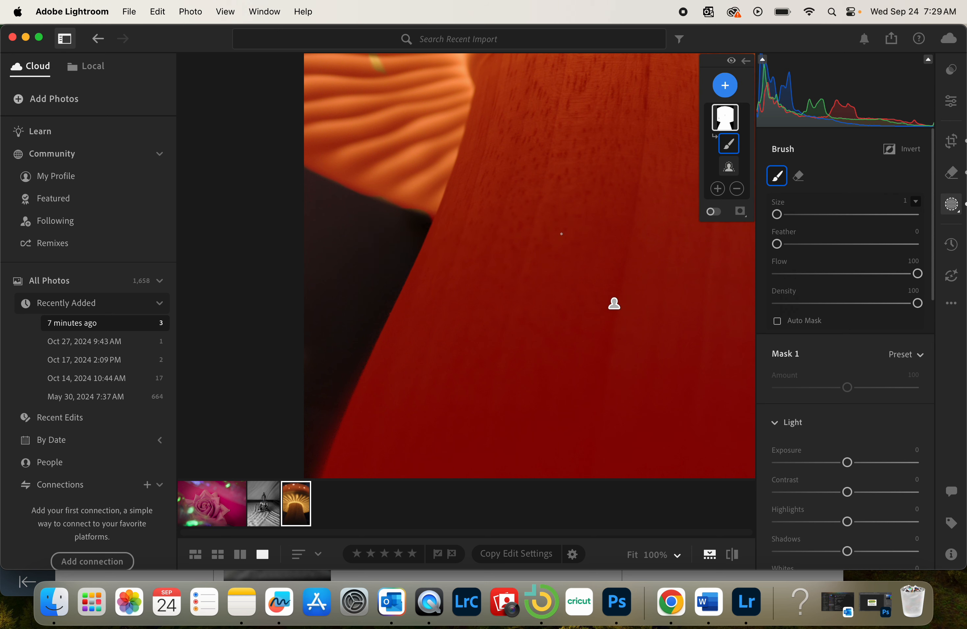
# Step: Brush over the unmasked greenish spot in the left gills and inspect the mask across the cap
pyautogui.scroll(6, 383, 117)
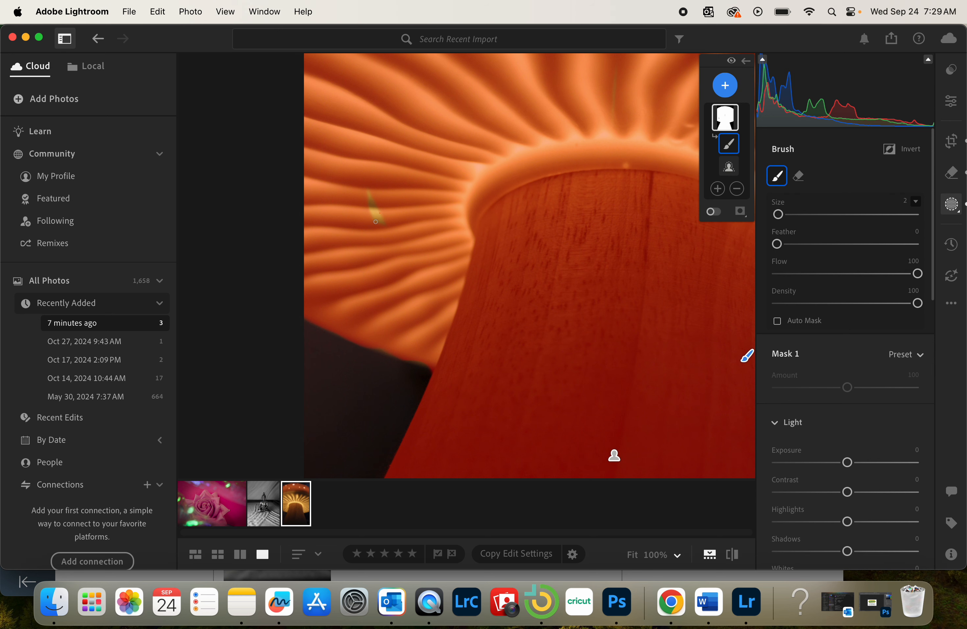
pyautogui.scroll(5, 375, 221)
pyautogui.moveTo(375, 222); pyautogui.dragTo(361, 179)
pyautogui.moveTo(554, 133); pyautogui.dragTo(544, 477)
pyautogui.moveTo(605, 304); pyautogui.dragTo(371, 205)
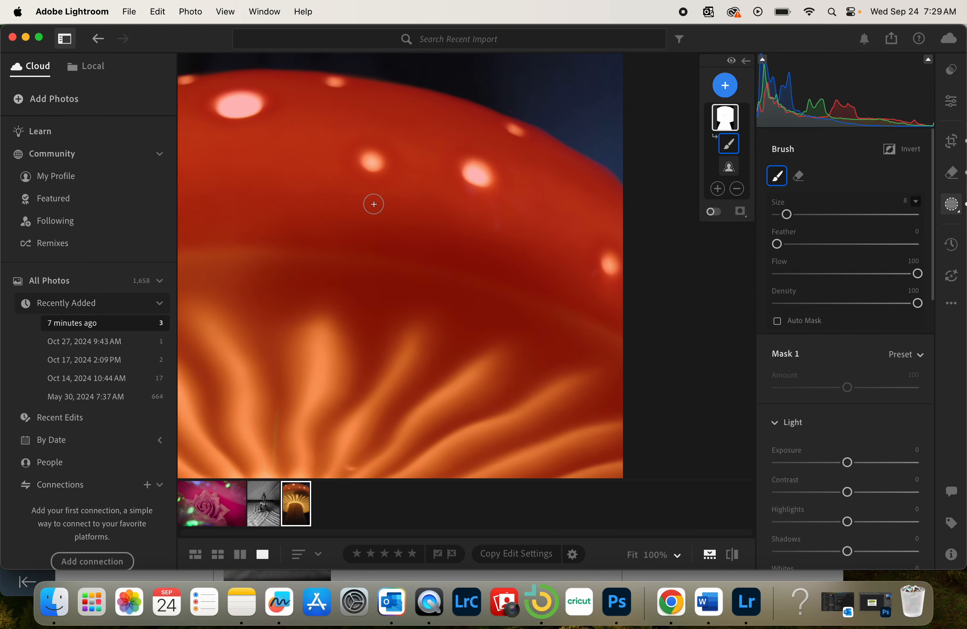
pyautogui.press('super+0')
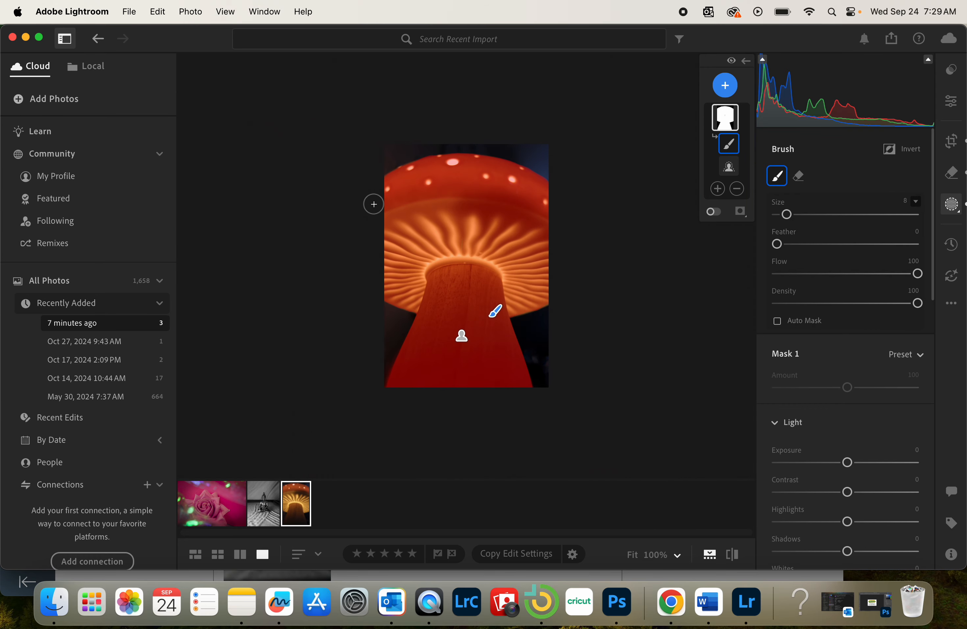
# Step: Set the mushroom mask's hue to about -10 and its saturation to +27
pyautogui.scroll(-10, 873, 312)
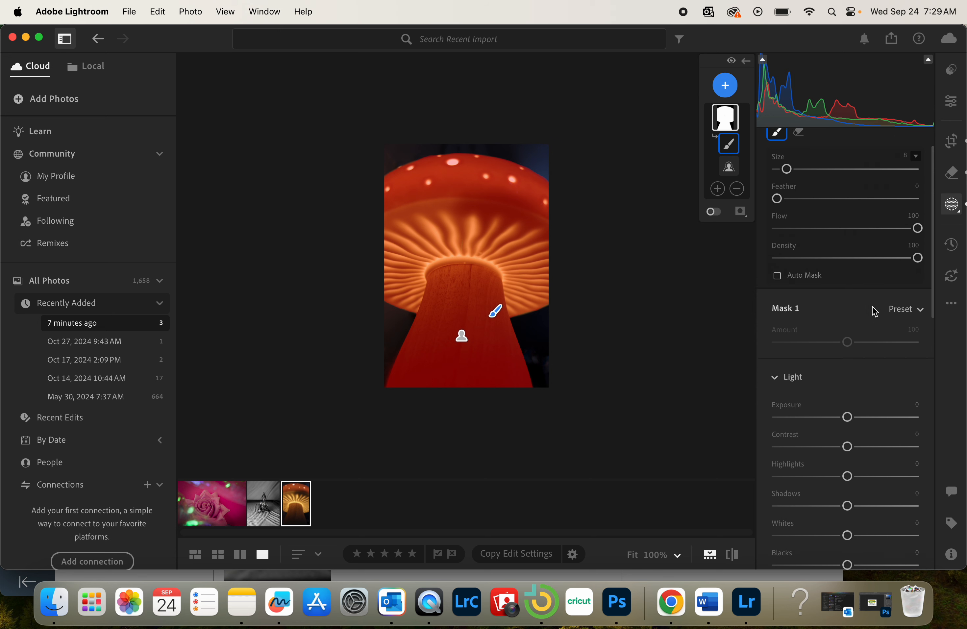
pyautogui.scroll(-4, 874, 311)
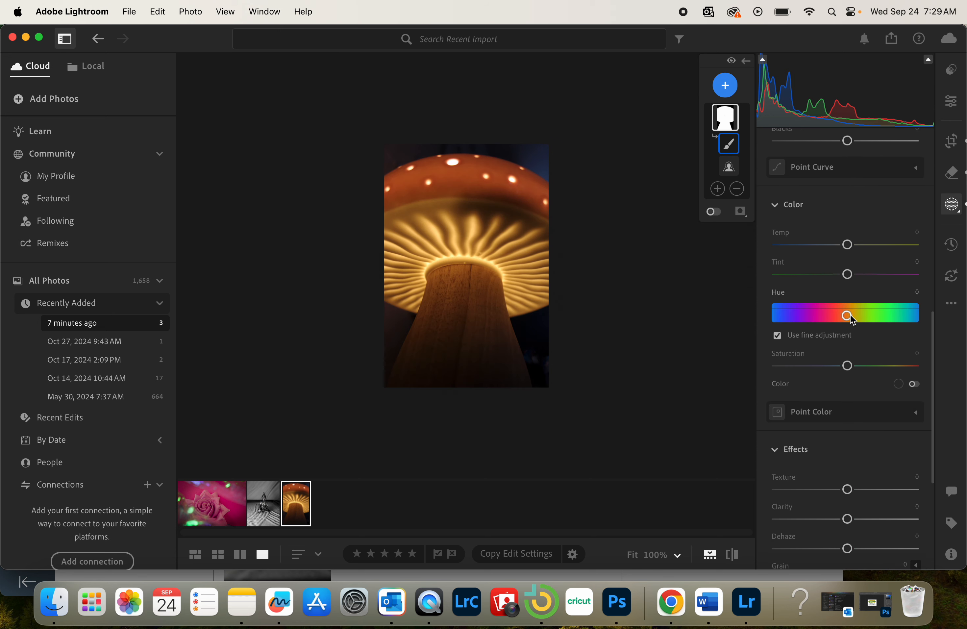
pyautogui.click(845, 317)
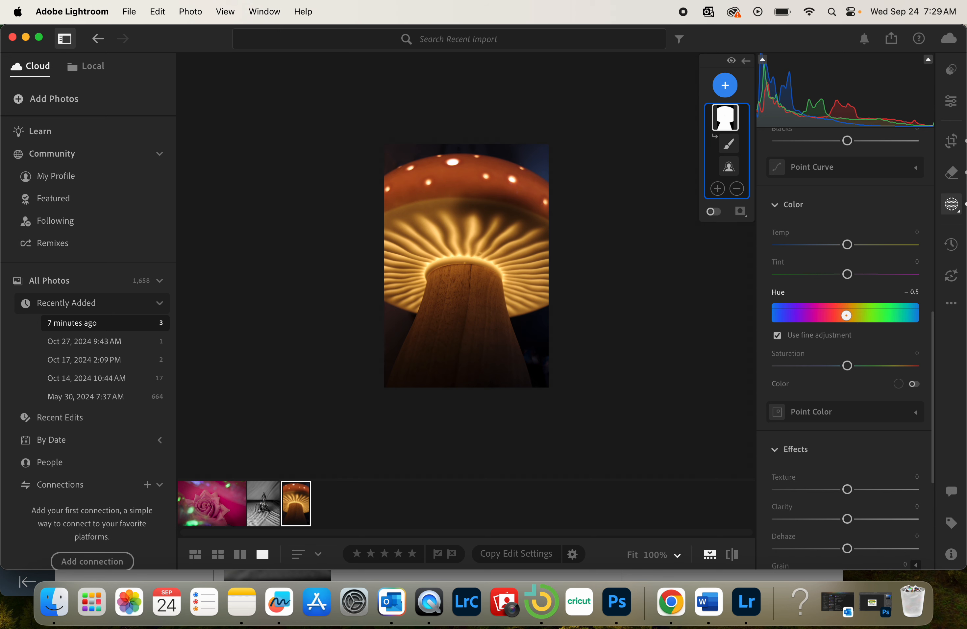
pyautogui.moveTo(844, 315); pyautogui.dragTo(841, 315)
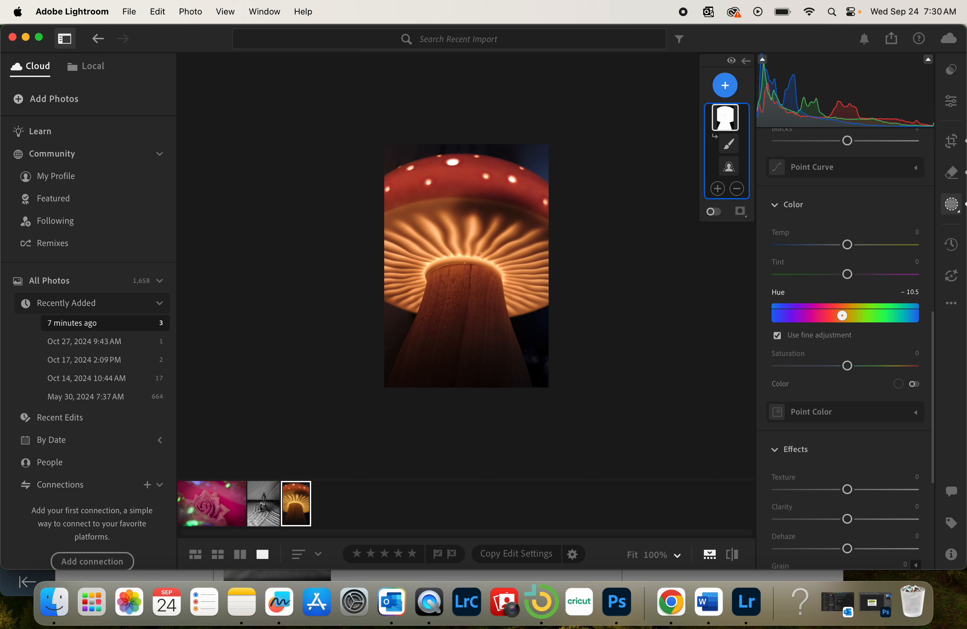
pyautogui.moveTo(847, 365)
pyautogui.mouseDown()
pyautogui.moveTo(867, 370)
pyautogui.moveTo(863, 361)
pyautogui.mouseUp()
# Step: Add texture of +28 and grain of +32 to the mushroom mask
pyautogui.scroll(-5, 865, 370)
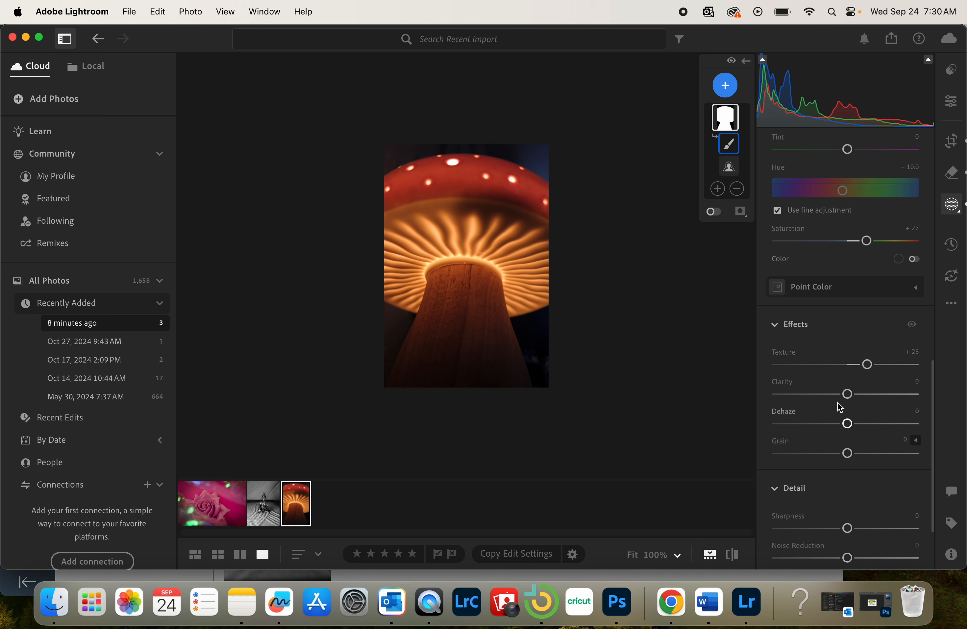
pyautogui.scroll(-1, 848, 451)
pyautogui.moveTo(847, 428)
pyautogui.mouseDown()
pyautogui.moveTo(893, 432)
pyautogui.moveTo(872, 435)
pyautogui.mouseUp()
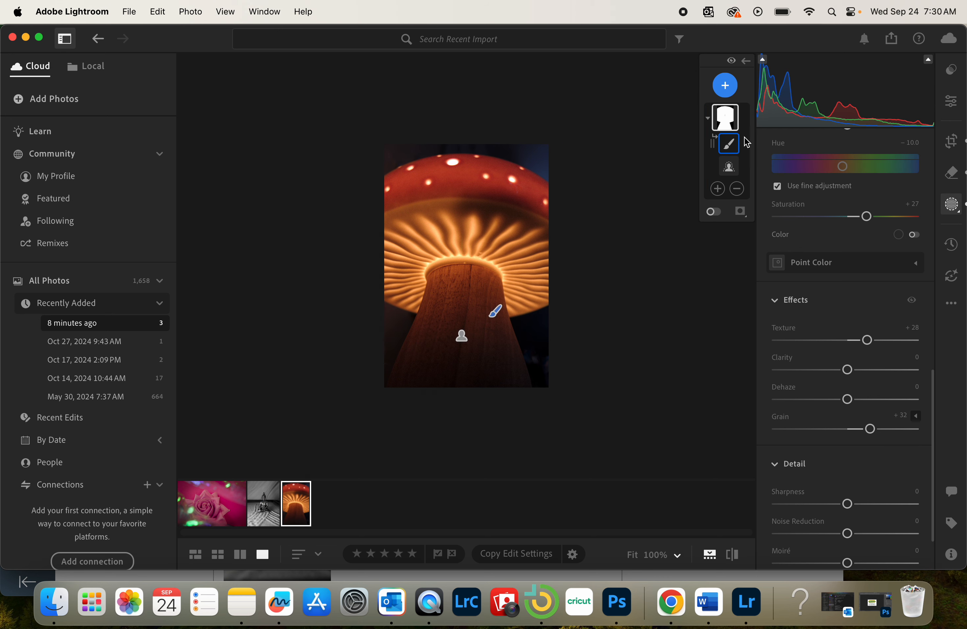
# Step: Duplicate and invert the mushroom mask, and set the background's hue to -27.6 and its temperature to -48
pyautogui.moveTo(736, 129)
pyautogui.rightClick(725, 123)
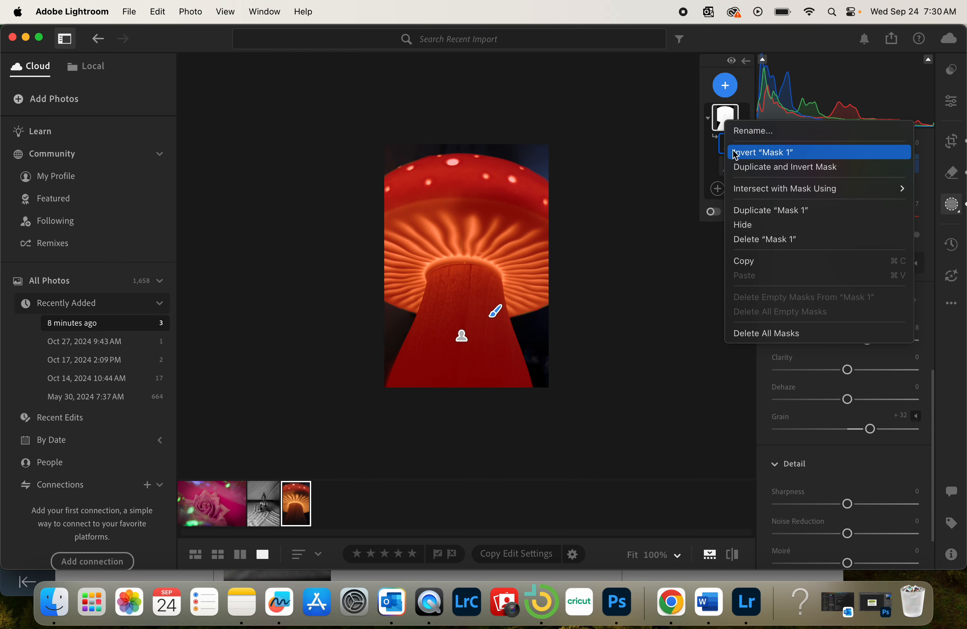
pyautogui.click(762, 170)
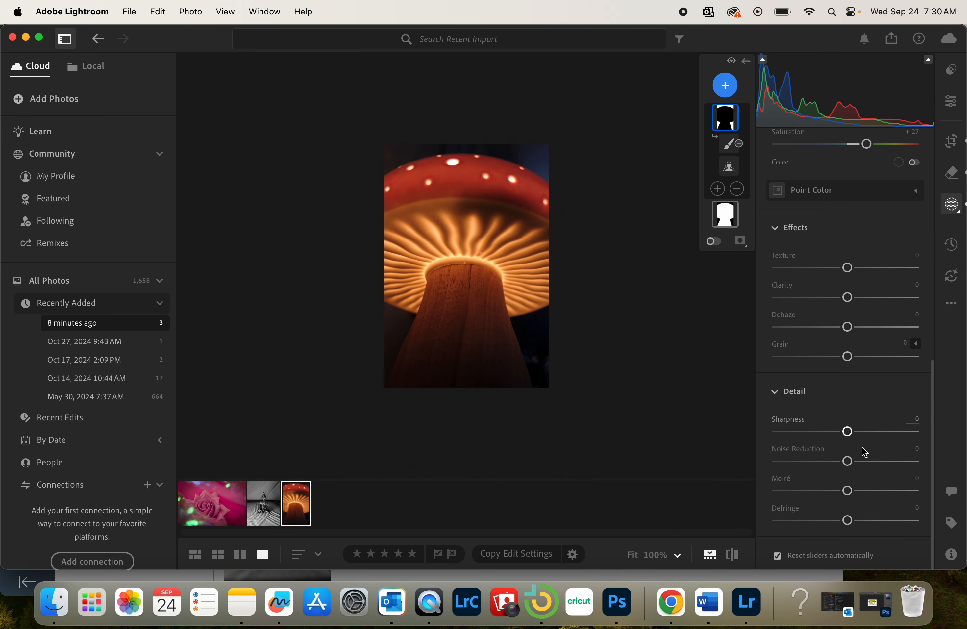
pyautogui.scroll(8, 872, 307)
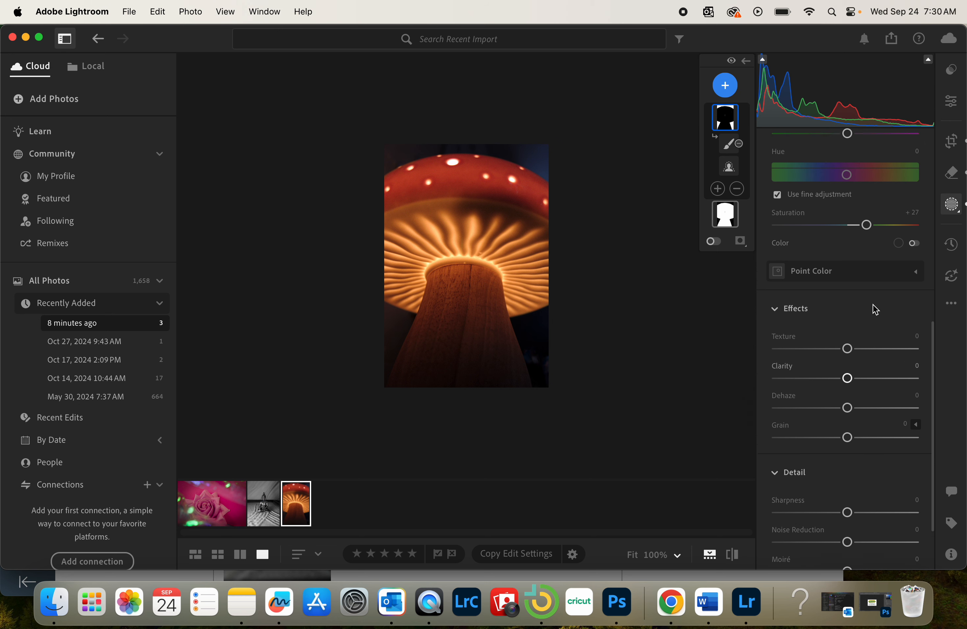
pyautogui.scroll(1, 875, 310)
pyautogui.moveTo(847, 329); pyautogui.dragTo(835, 328)
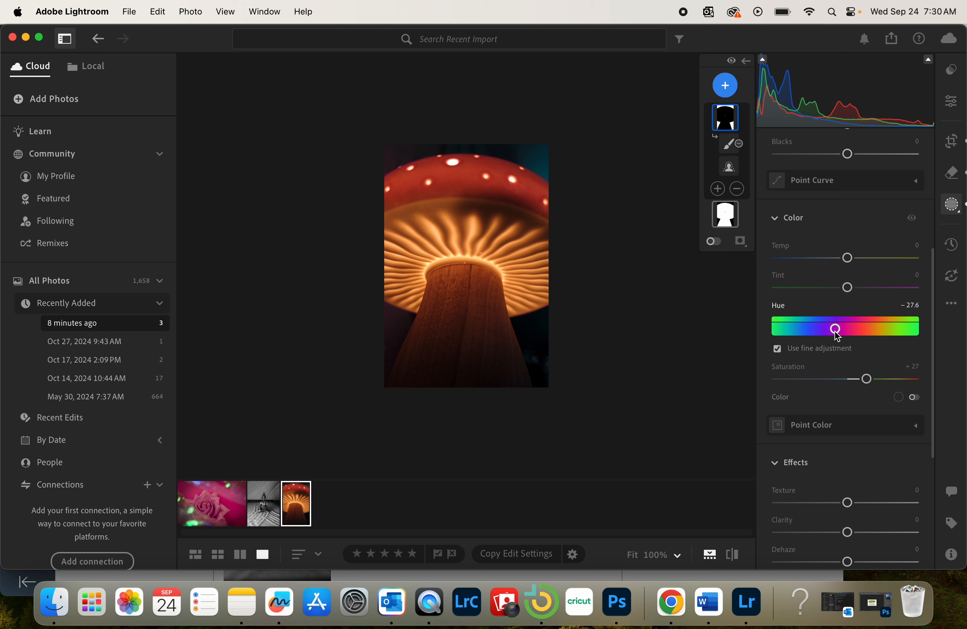
pyautogui.moveTo(847, 257); pyautogui.dragTo(815, 258)
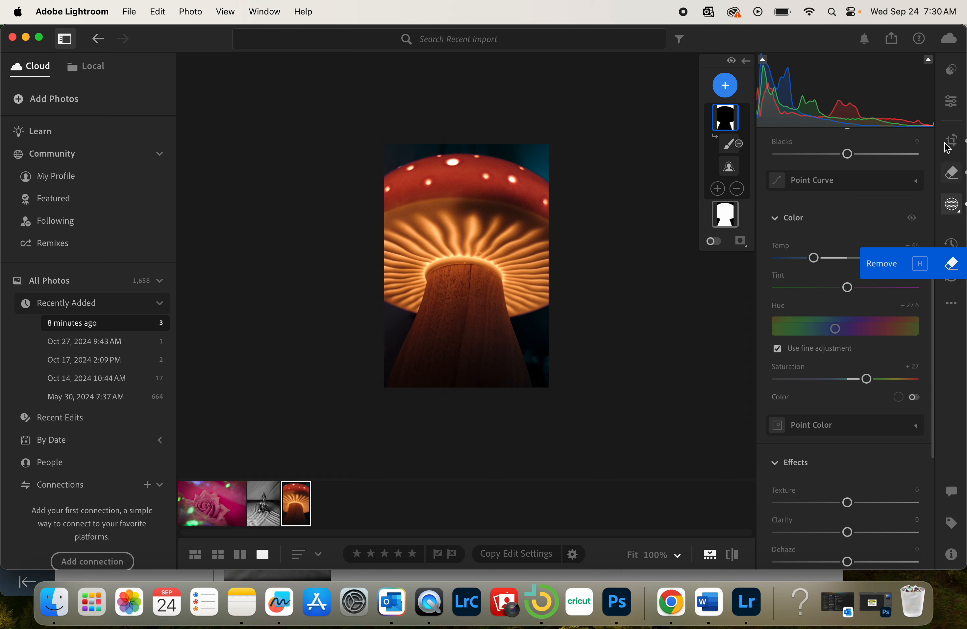
# Step: Browse and preview the recommended presets on the mushroom photo, and list presets similar to one of the warm orange looks
pyautogui.click(955, 72)
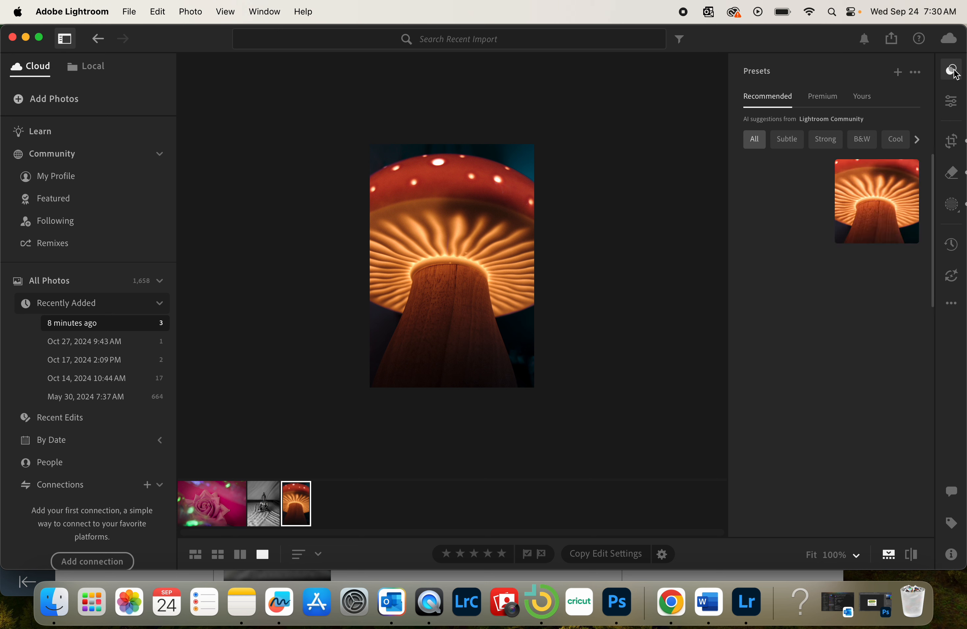
pyautogui.moveTo(832, 237)
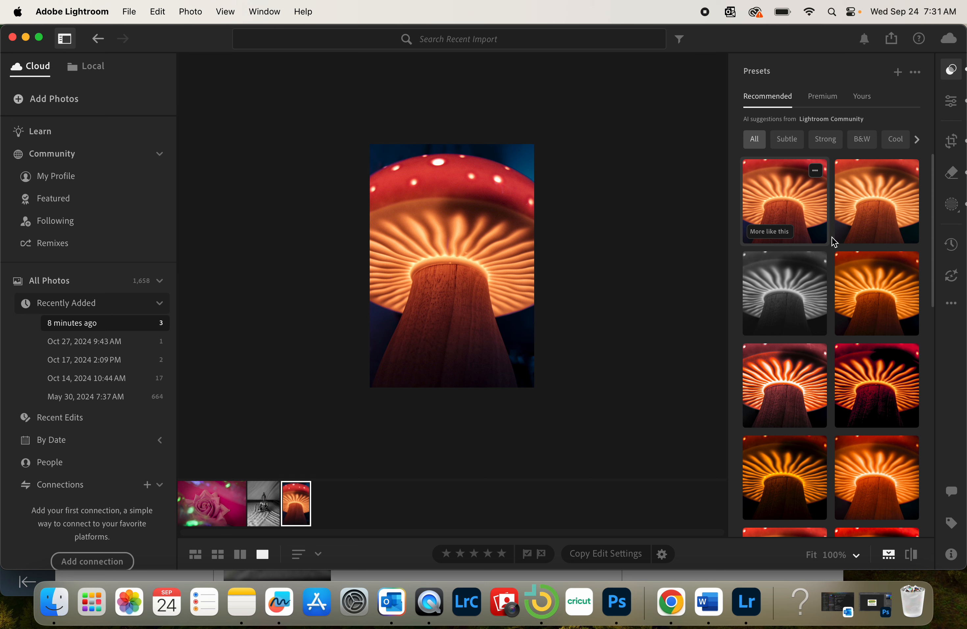
pyautogui.scroll(-5, 831, 236)
pyautogui.scroll(-2, 833, 241)
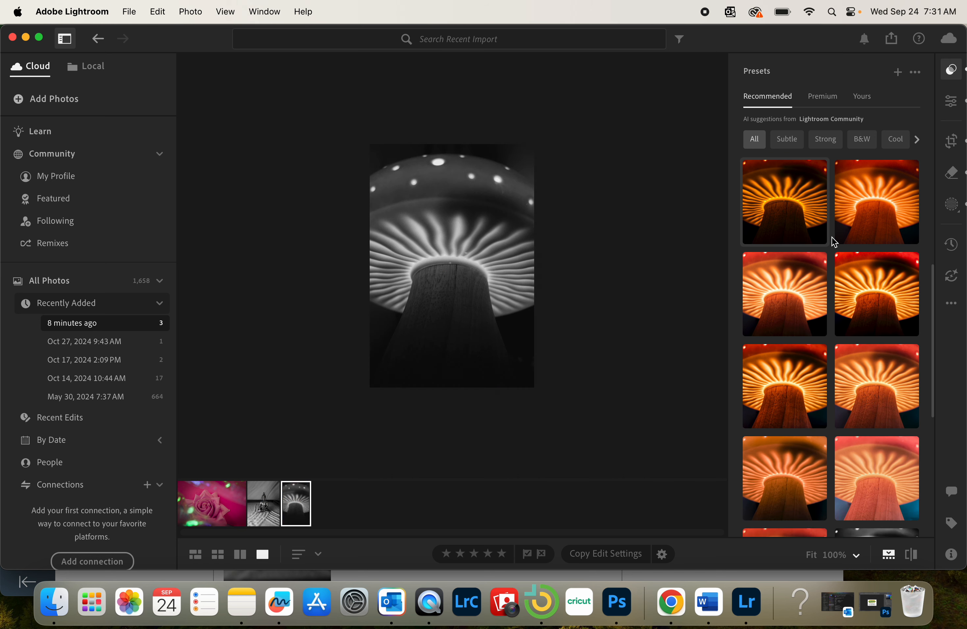
pyautogui.scroll(-2, 833, 242)
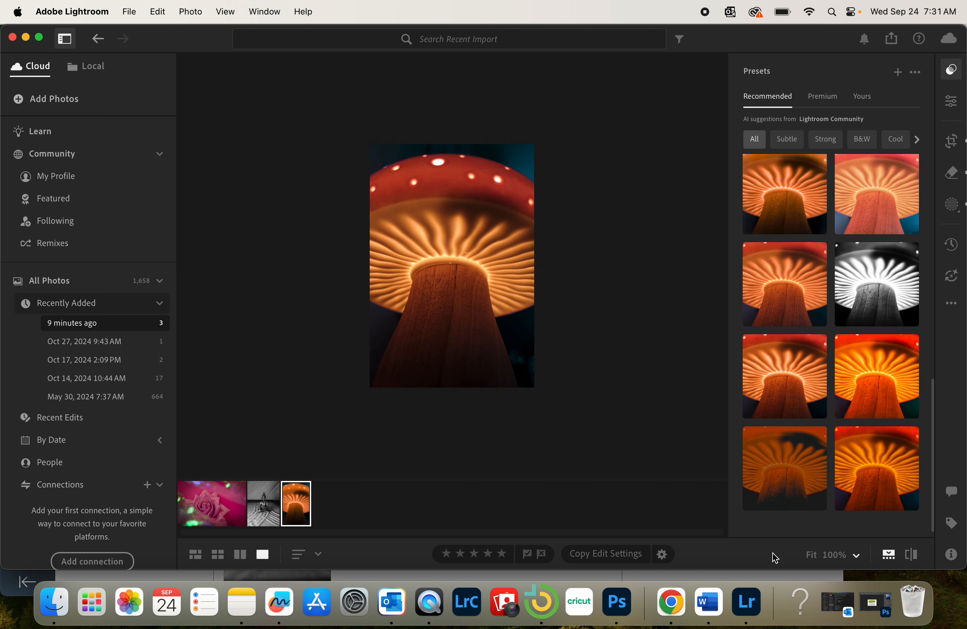
pyautogui.click(793, 409)
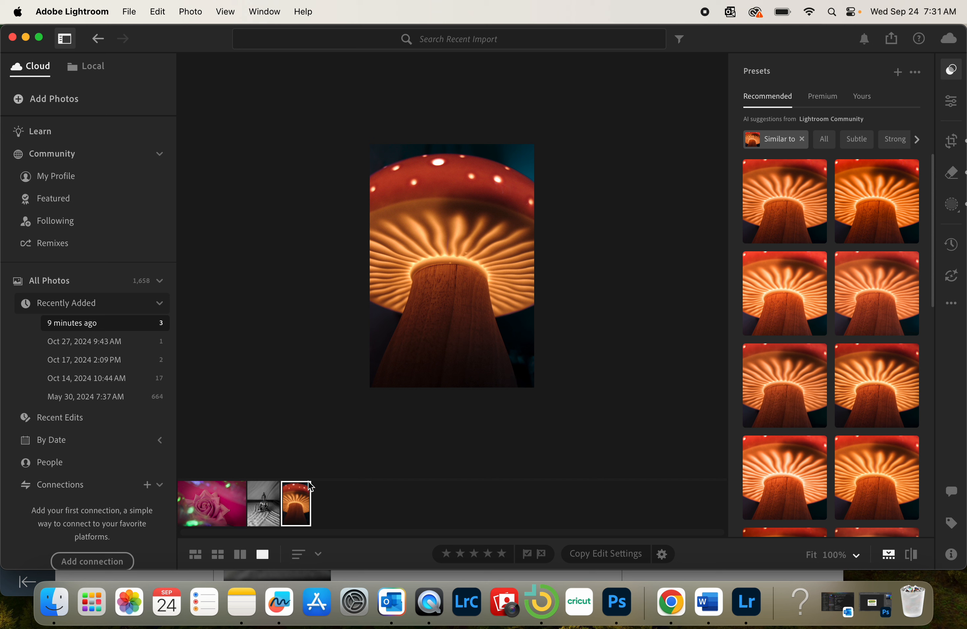
# Step: Select all three edited photos and export them as JPG (Small) into the desktop folder comp to edit
pyautogui.keyDown('shift'); pyautogui.click(222, 504); pyautogui.keyUp('shift')
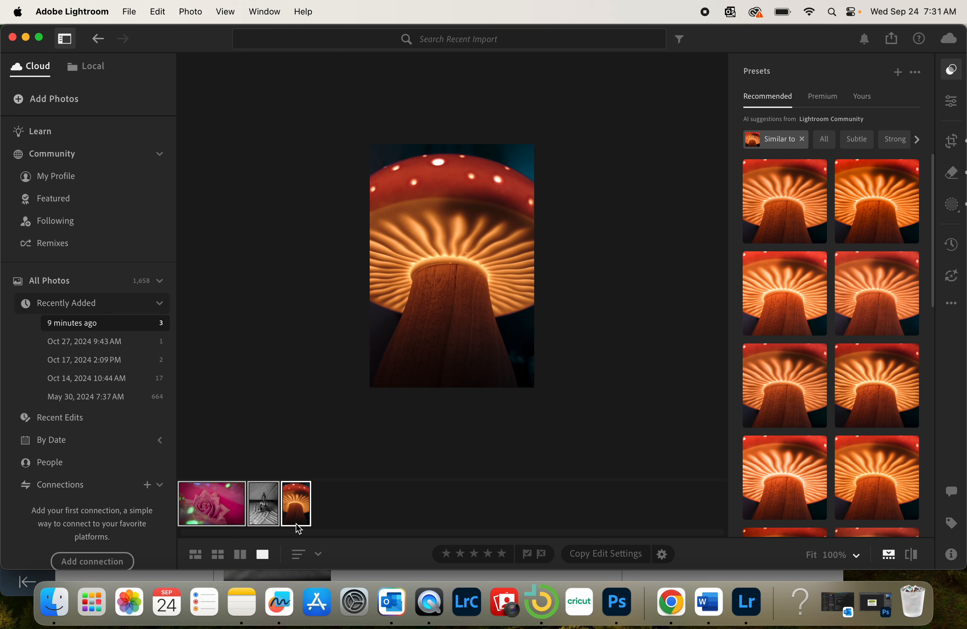
pyautogui.click(892, 40)
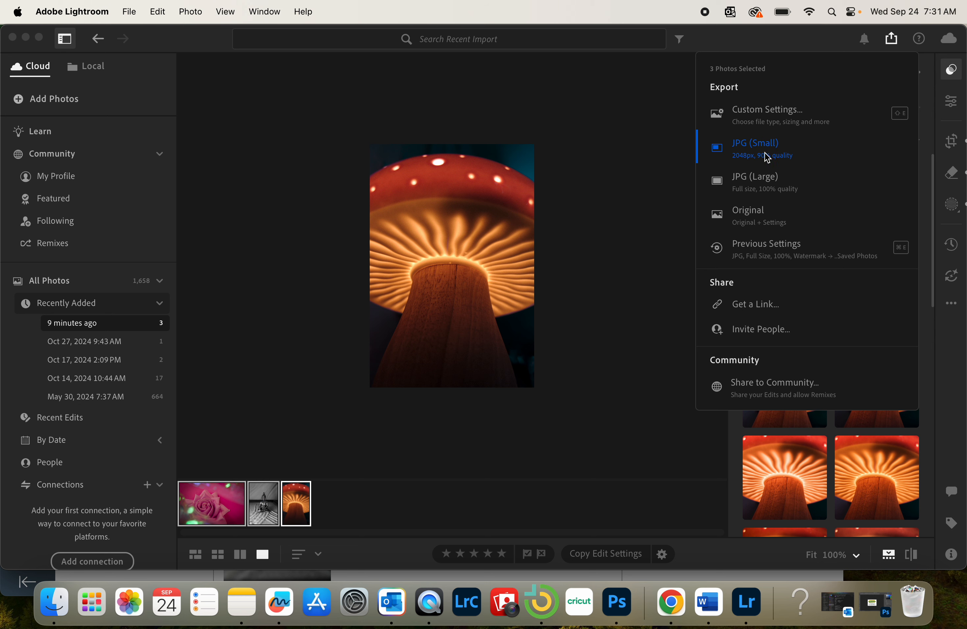
pyautogui.click(750, 155)
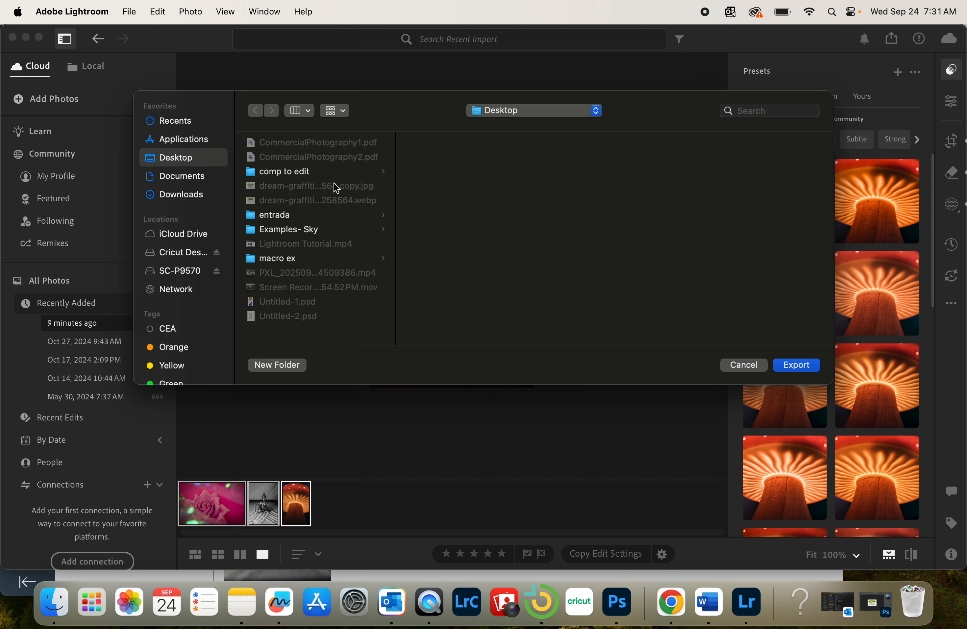
pyautogui.click(293, 174)
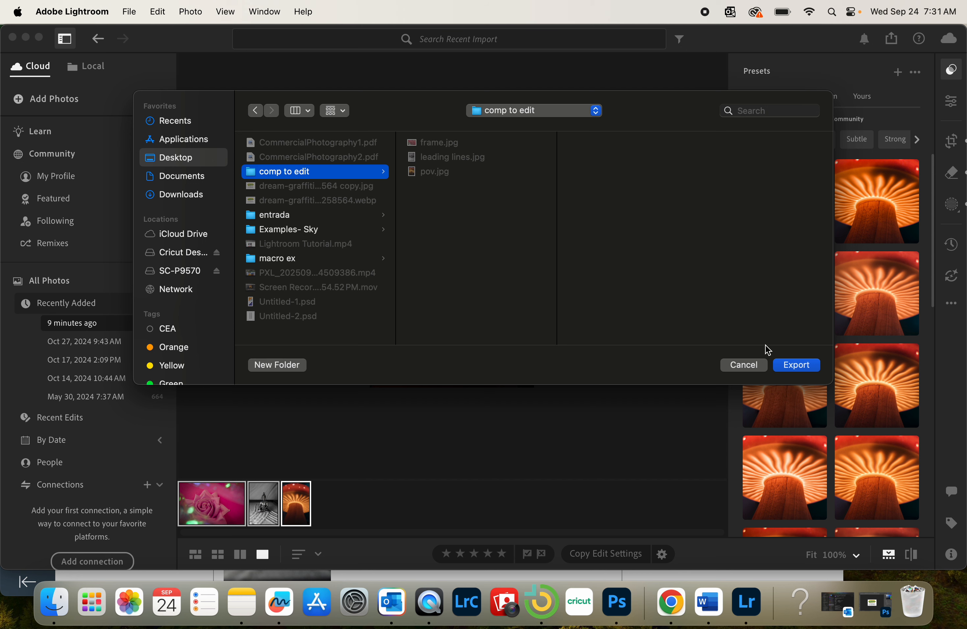
pyautogui.click(802, 366)
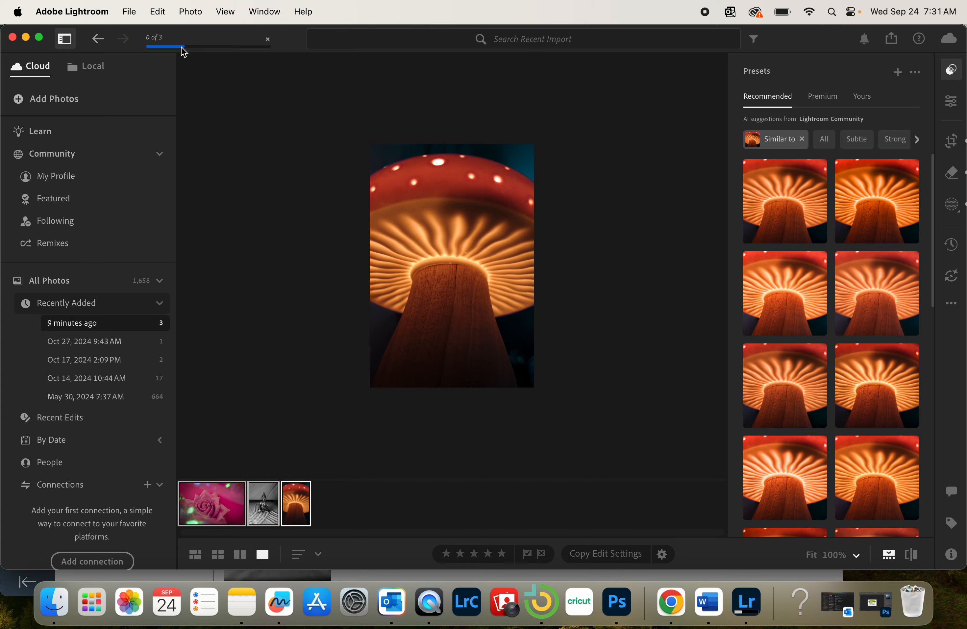
# Step: Open the comp to edit folder in Finder, check the export's progress, and select leading lines-2.jpg, pov-2.jpg and frame-2.jpg
pyautogui.click(25, 37)
pyautogui.doubleClick(872, 449)
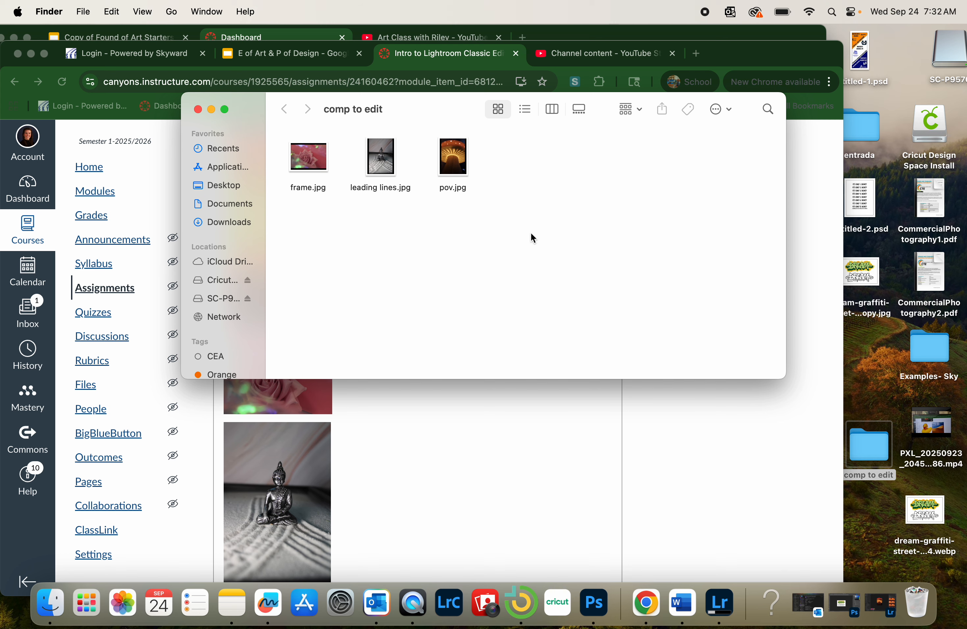
pyautogui.click(720, 611)
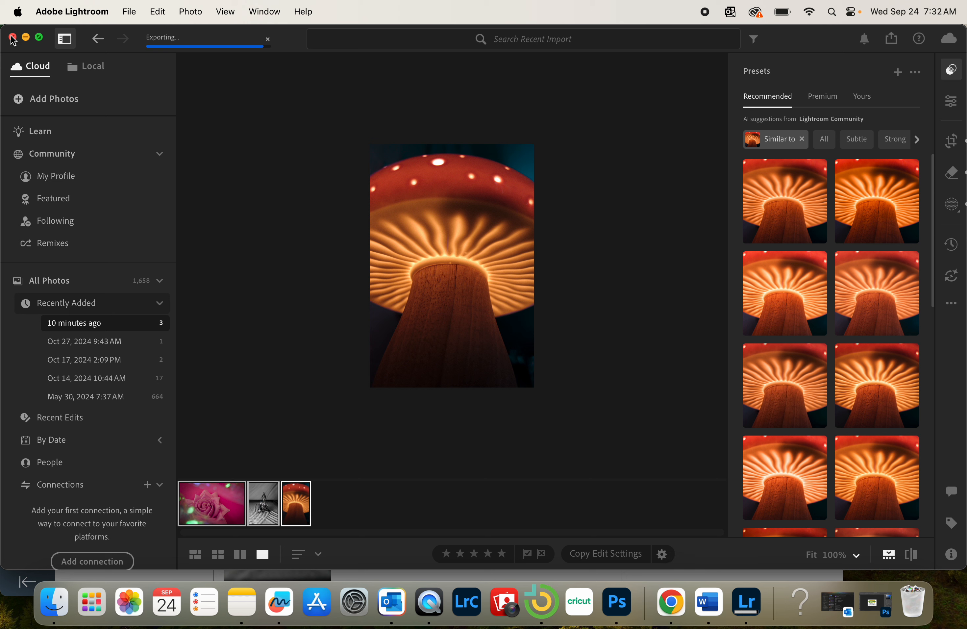
pyautogui.click(28, 39)
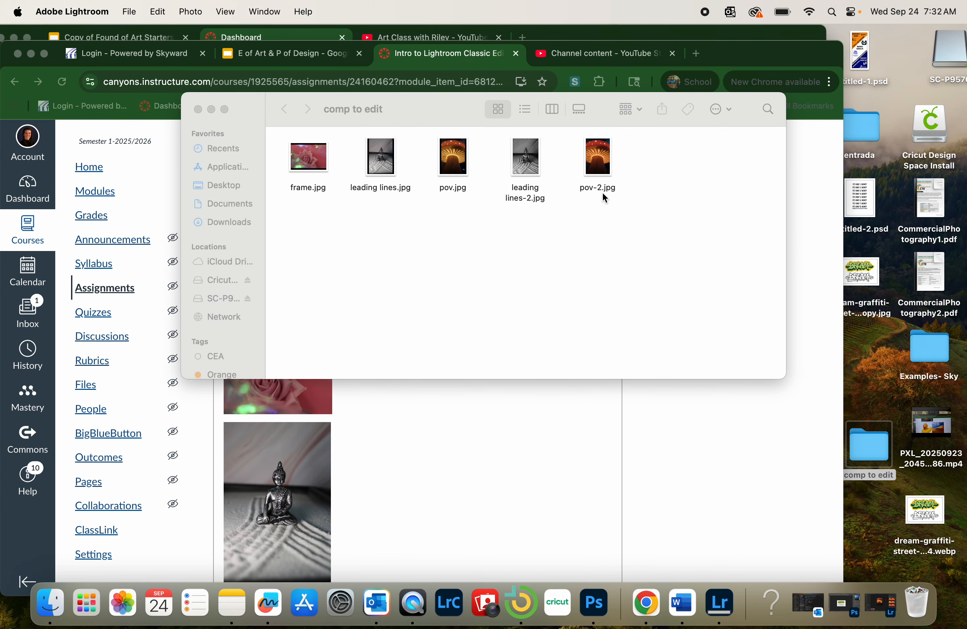
pyautogui.moveTo(680, 206); pyautogui.dragTo(530, 152)
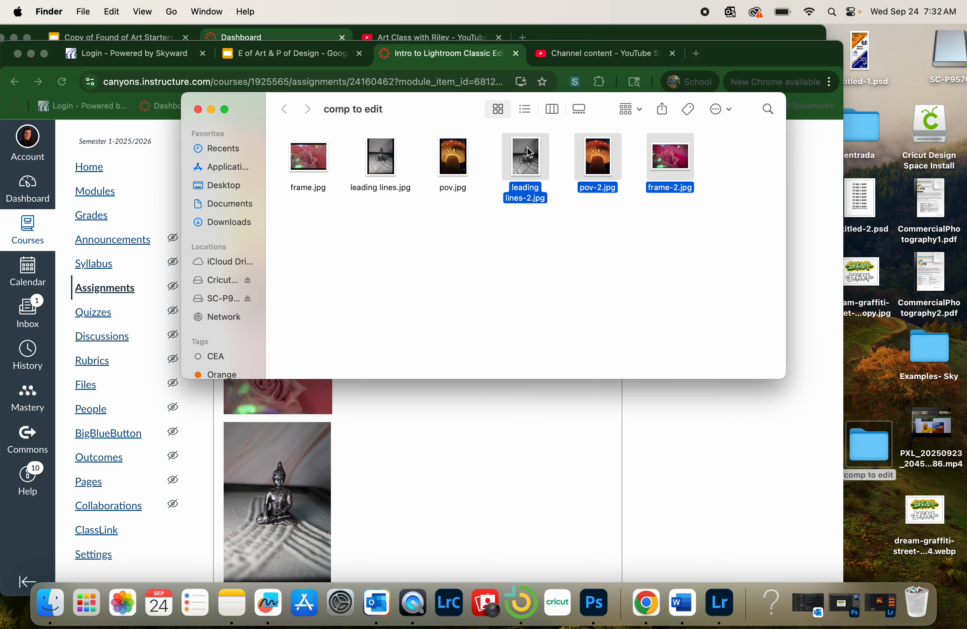
# Step: Switch to Chrome to review the Lightroom assignment's submission details, and bring the comp to edit folder back in front
pyautogui.click(375, 422)
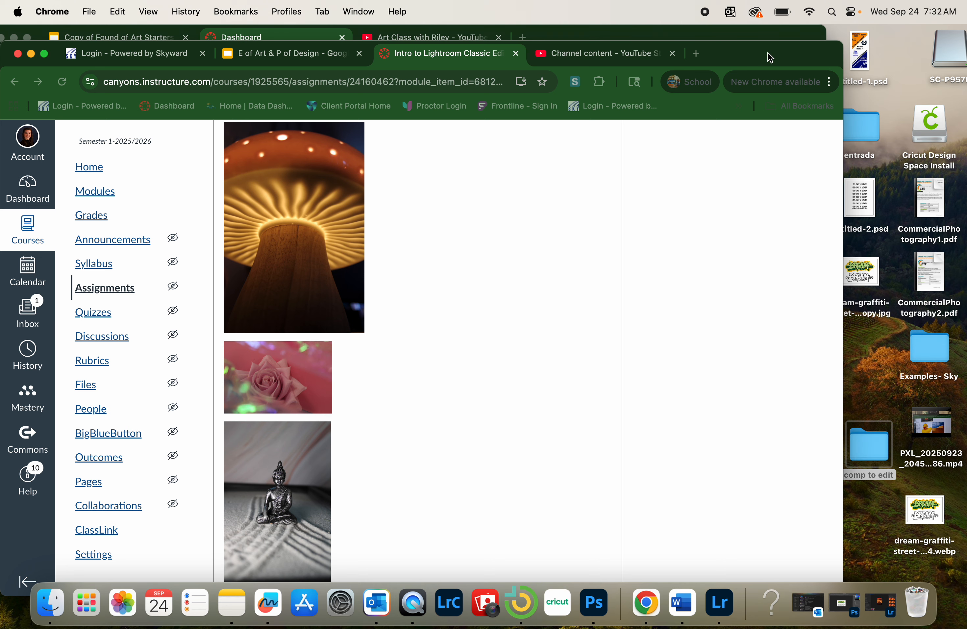
pyautogui.scroll(-15, 368, 368)
pyautogui.moveTo(772, 48); pyautogui.dragTo(772, 32)
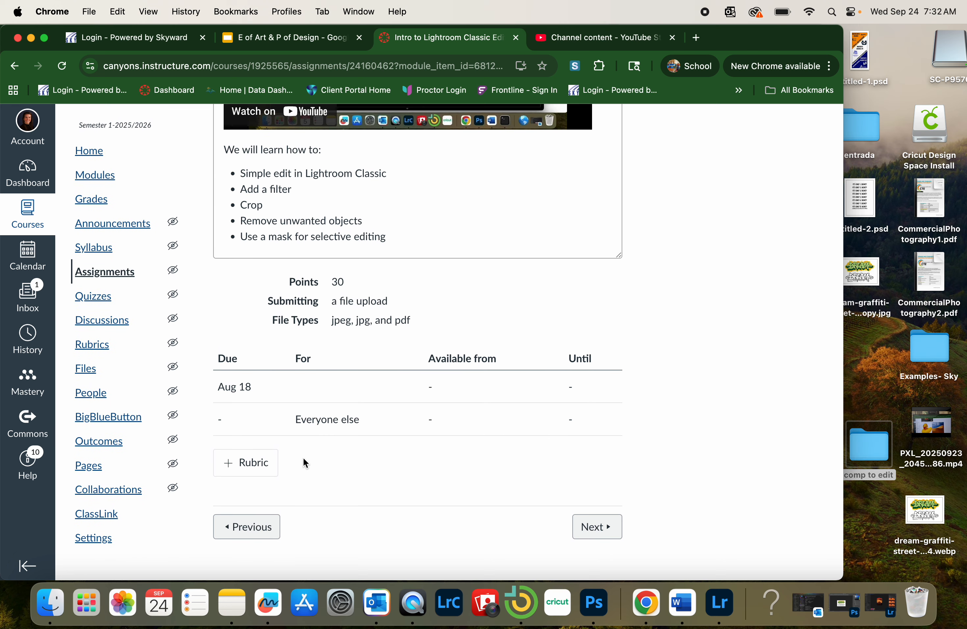
pyautogui.moveTo(746, 40); pyautogui.dragTo(723, 212)
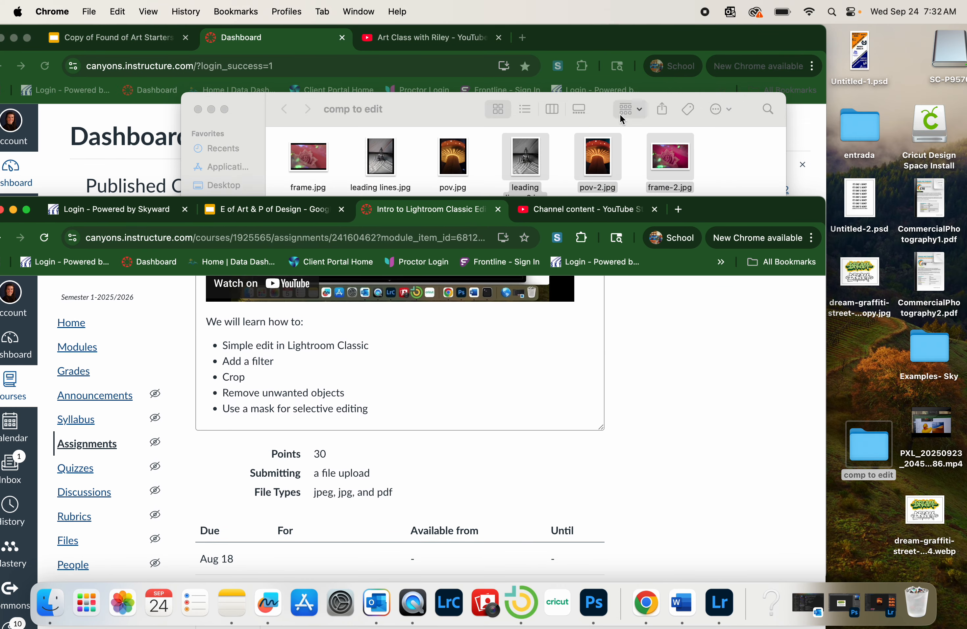
pyautogui.click(459, 115)
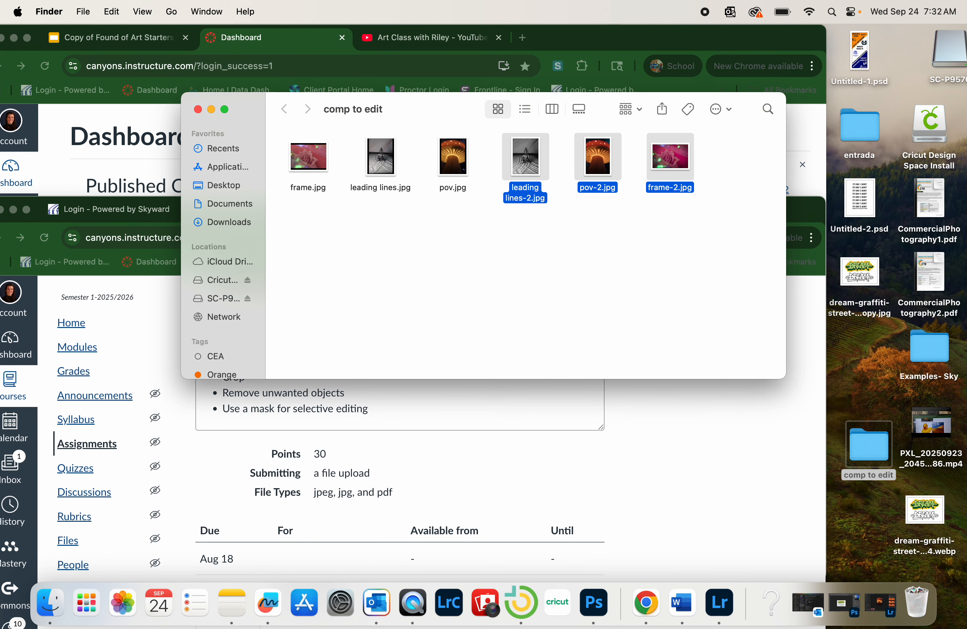